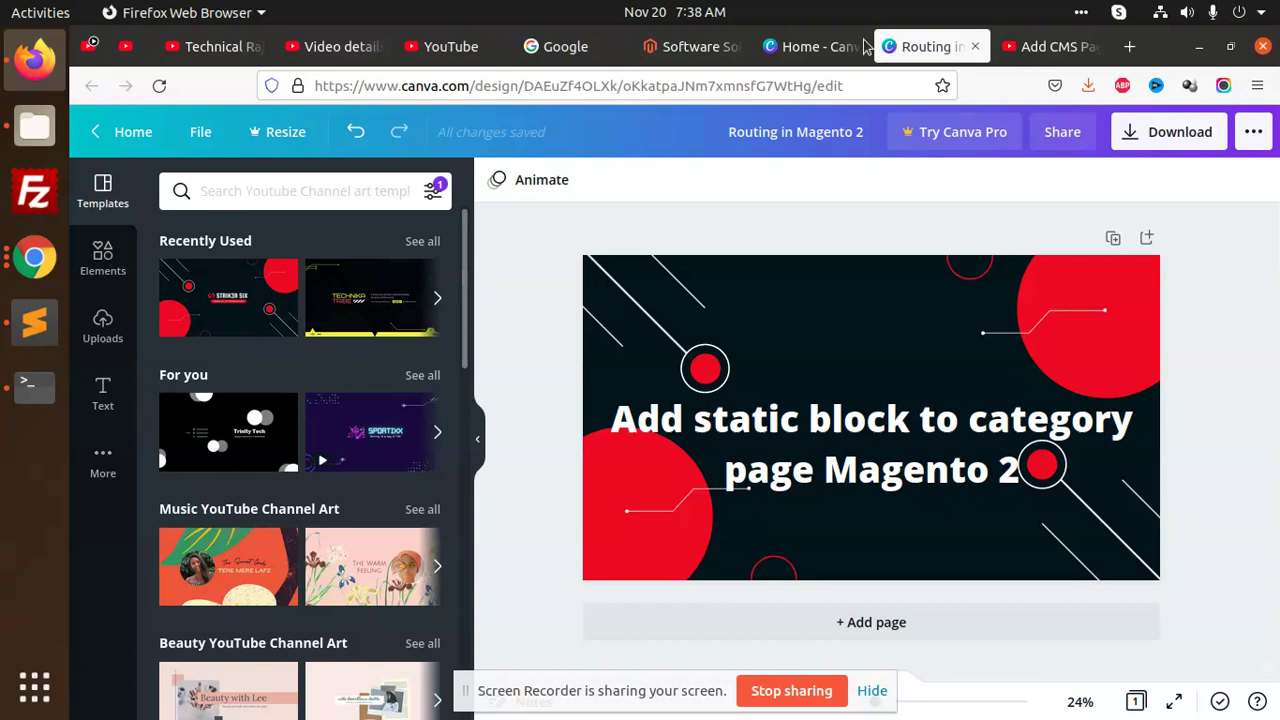
Step: Load the admin path on the Software Solutions store tab and sign in to Magento Admin
{"action": "left_click", "coordinate": [700, 46]}
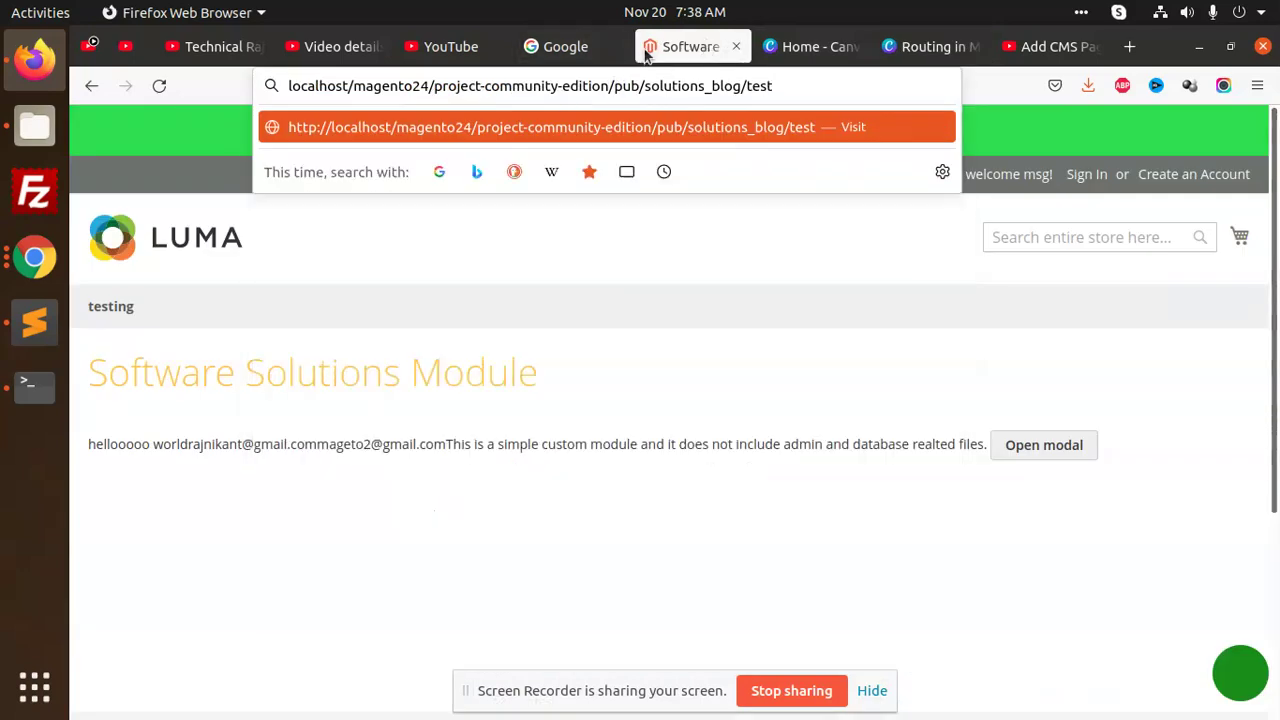
{"action": "left_click", "coordinate": [606, 315]}
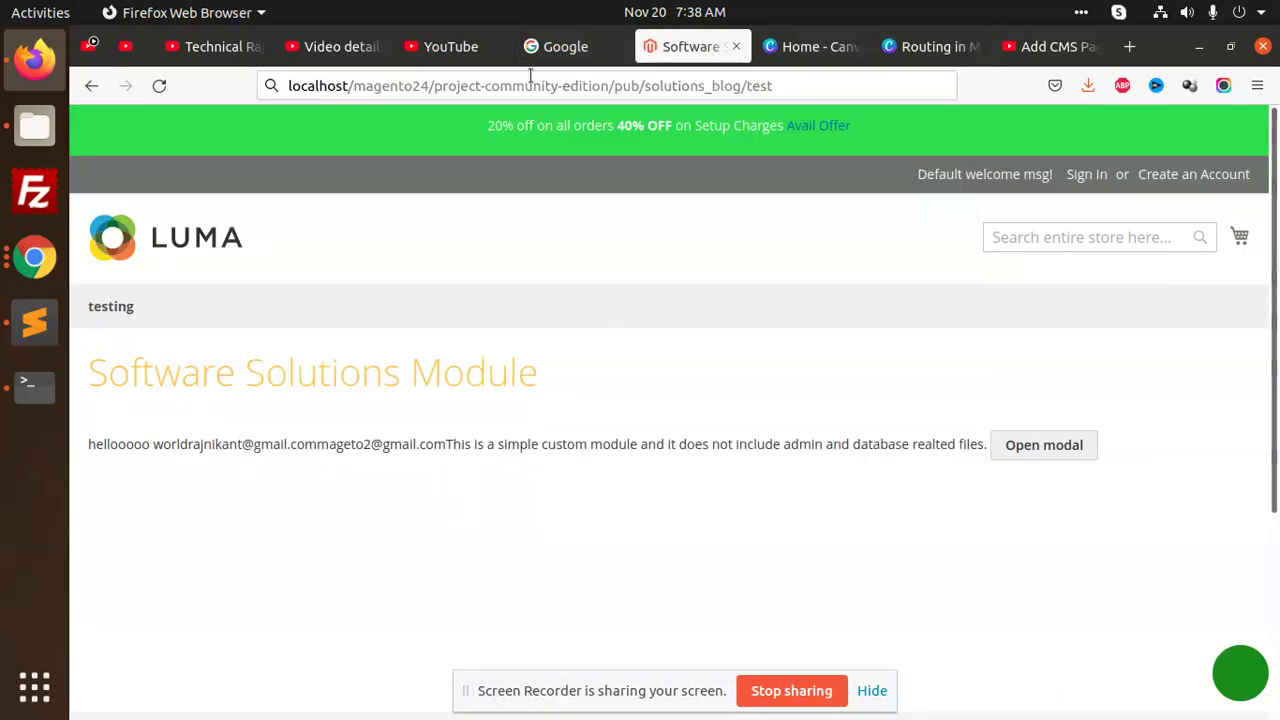
{"action": "left_click_drag", "start_coordinate": [615, 86], "coordinate": [842, 85]}
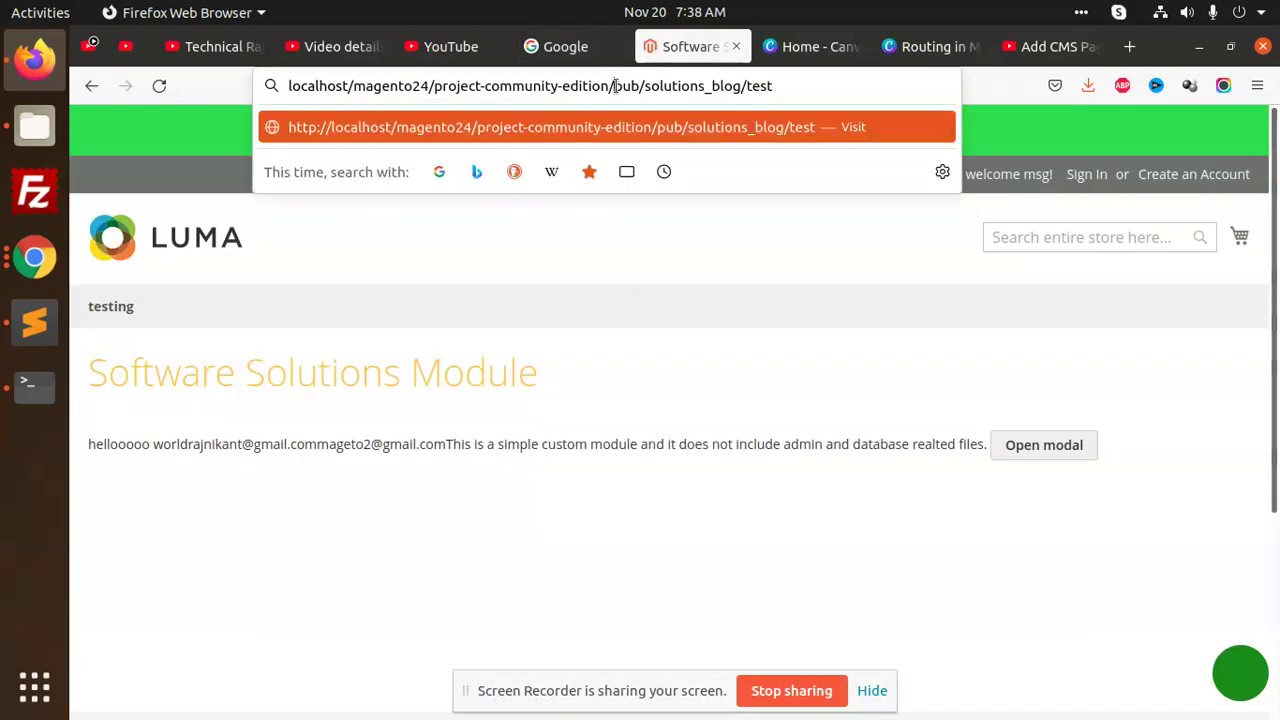
{"action": "left_click", "coordinate": [739, 86]}
{"action": "left_click_drag", "start_coordinate": [646, 86], "coordinate": [918, 86]}
{"action": "type", "text": "a"}
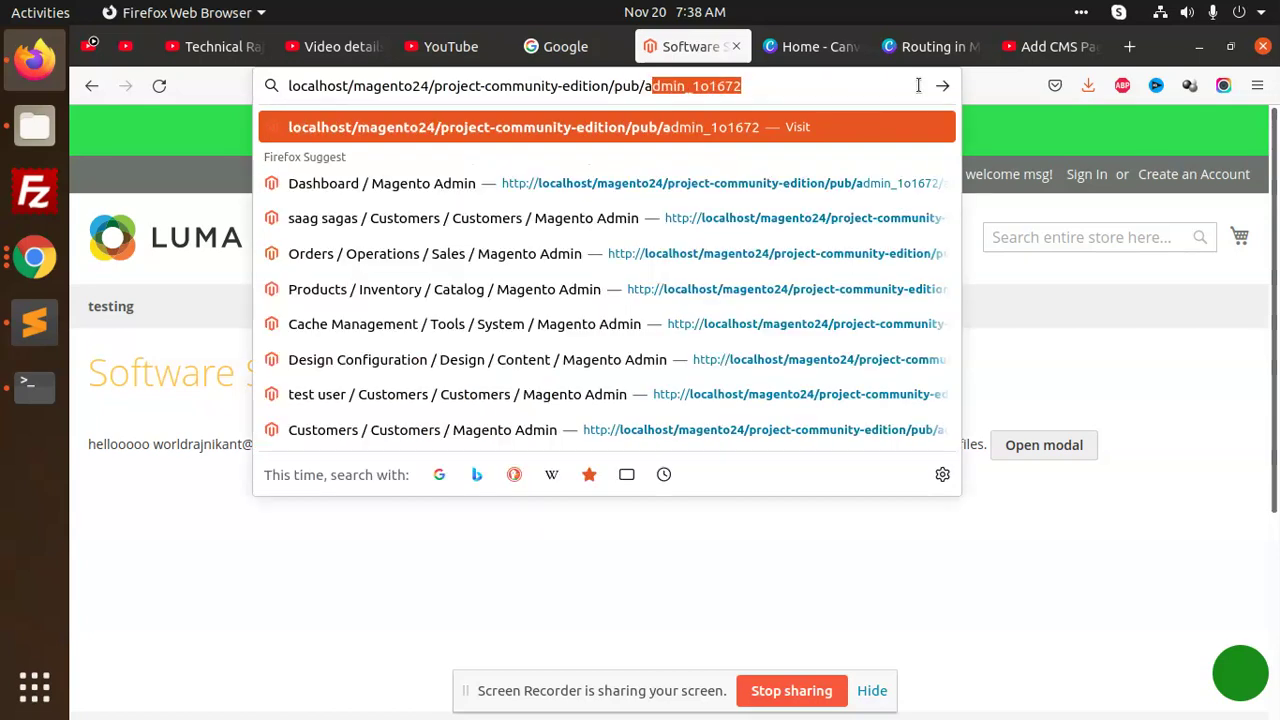
{"action": "key", "text": "Return"}
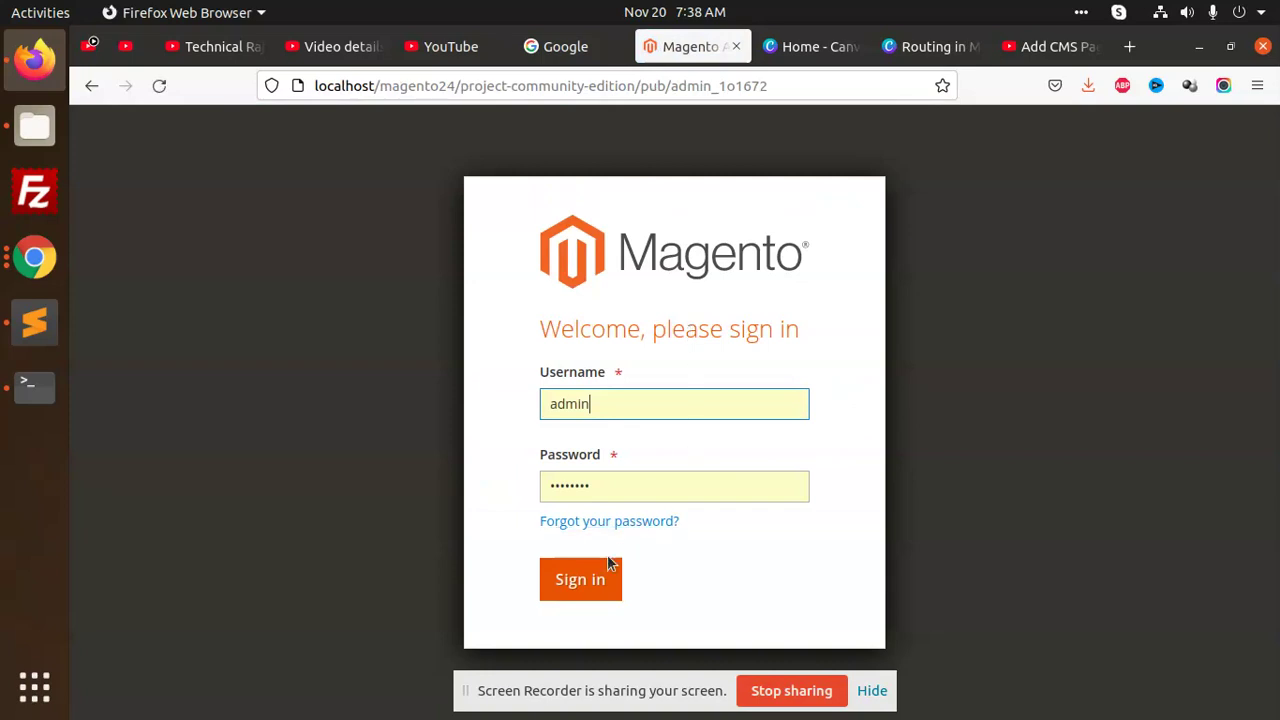
{"action": "left_click", "coordinate": [604, 572]}
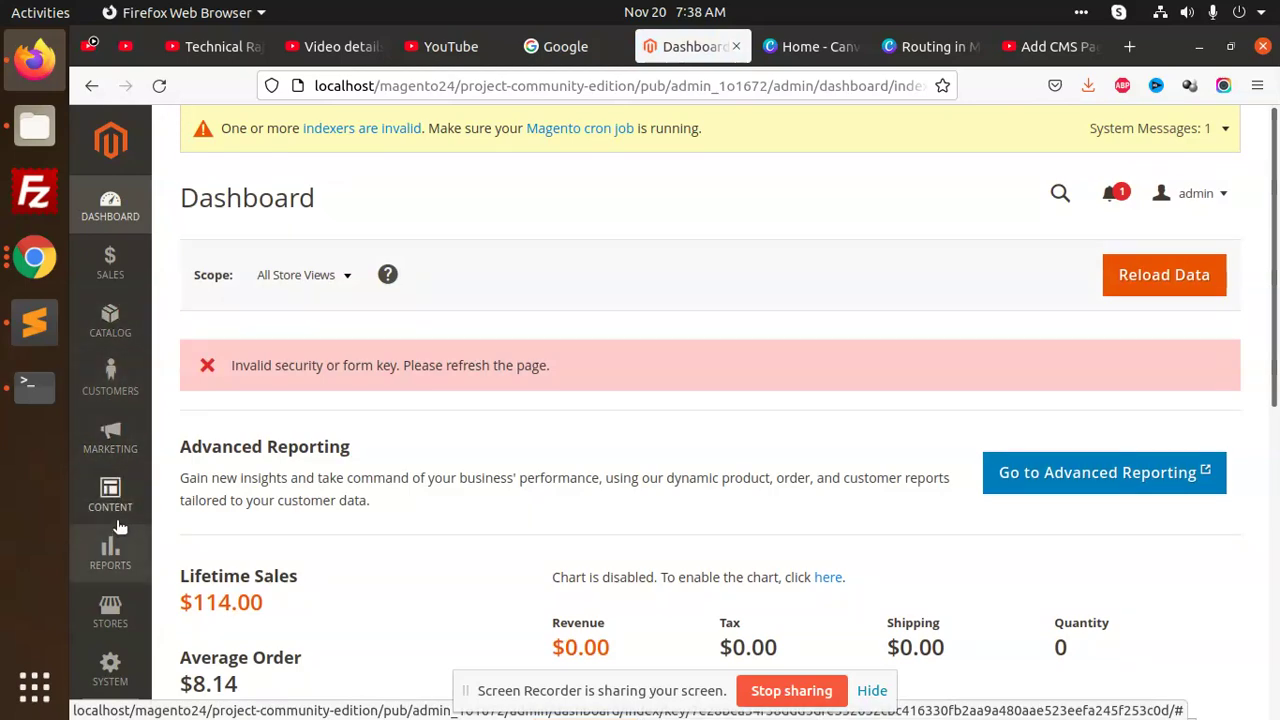
Step: Open Content > Blocks in its own tab and start a new static block
{"action": "scroll", "coordinate": [117, 484], "scroll_direction": "down", "scroll_amount": 2}
{"action": "left_click", "coordinate": [117, 490]}
{"action": "left_click", "coordinate": [110, 385]}
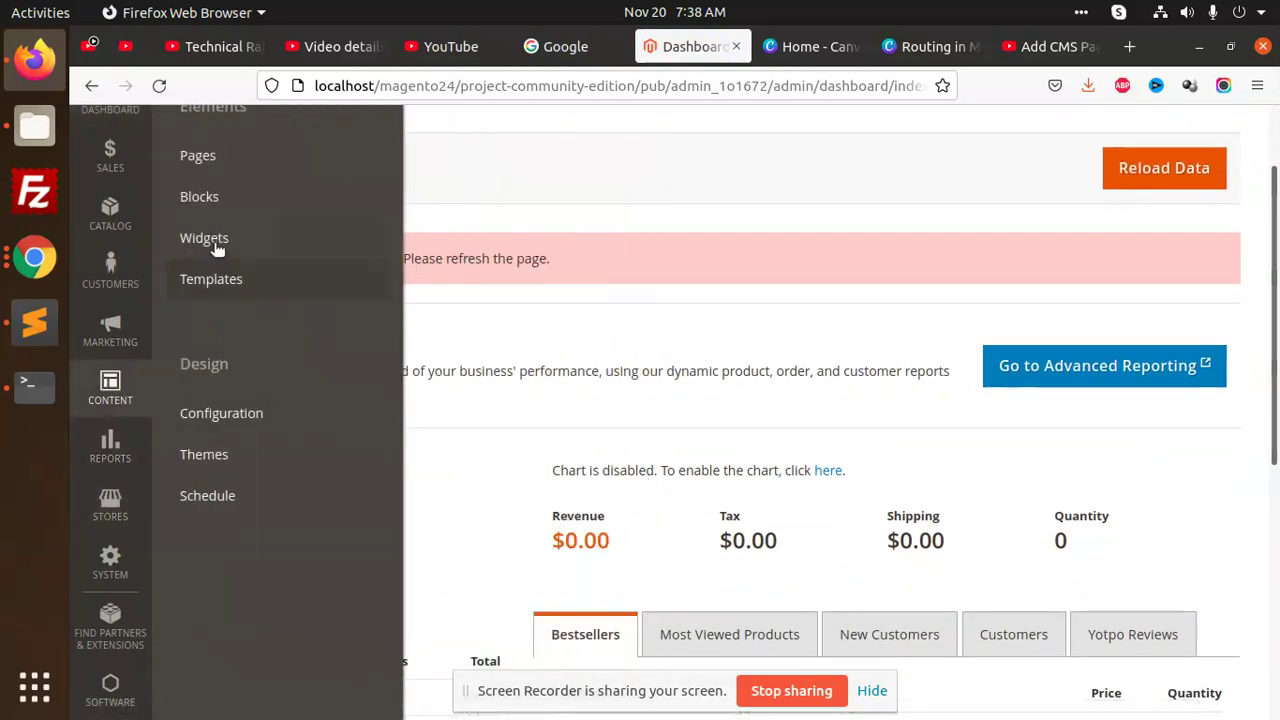
{"action": "middle_click", "coordinate": [200, 198]}
{"action": "middle_click", "coordinate": [274, 160]}
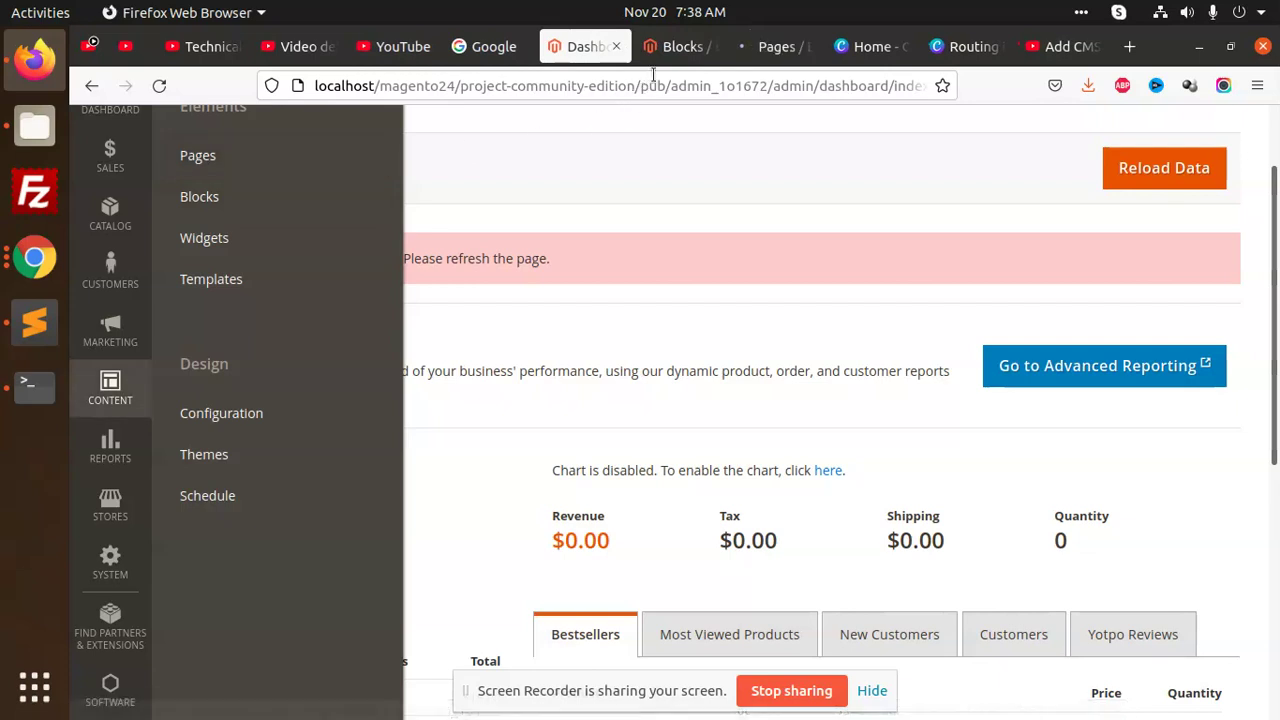
{"action": "left_click", "coordinate": [675, 46]}
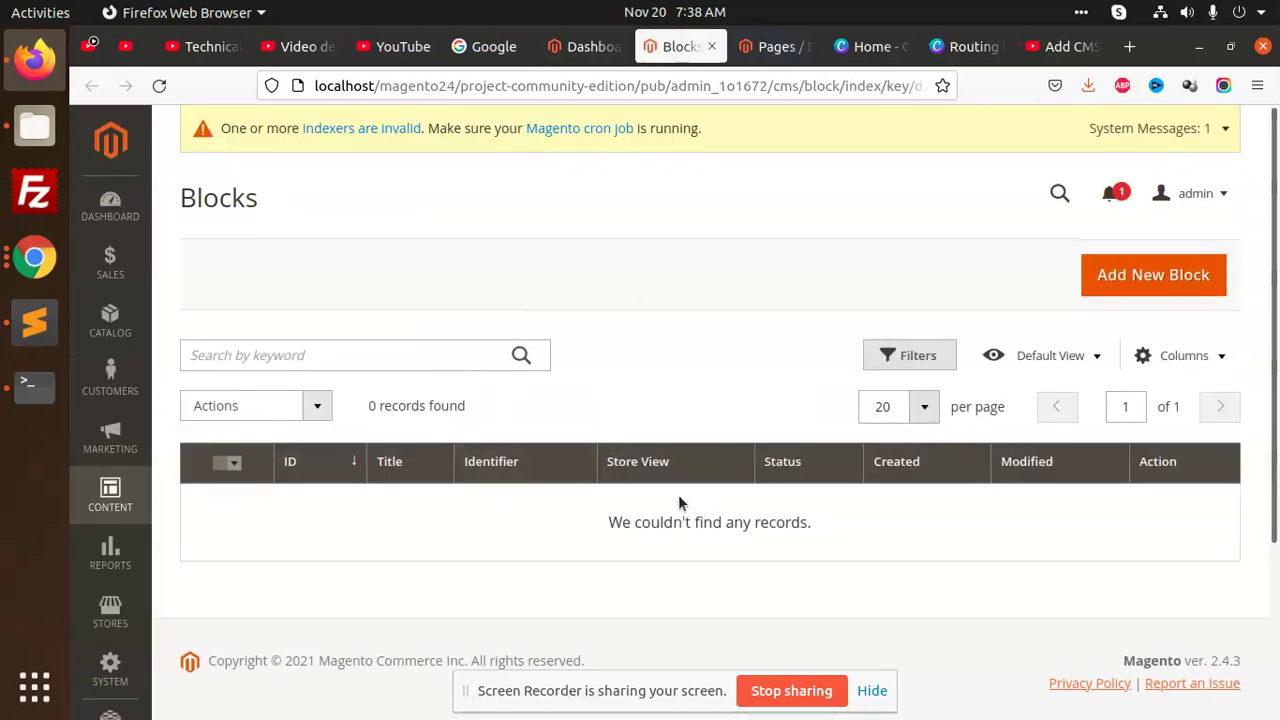
{"action": "left_click", "coordinate": [1152, 272]}
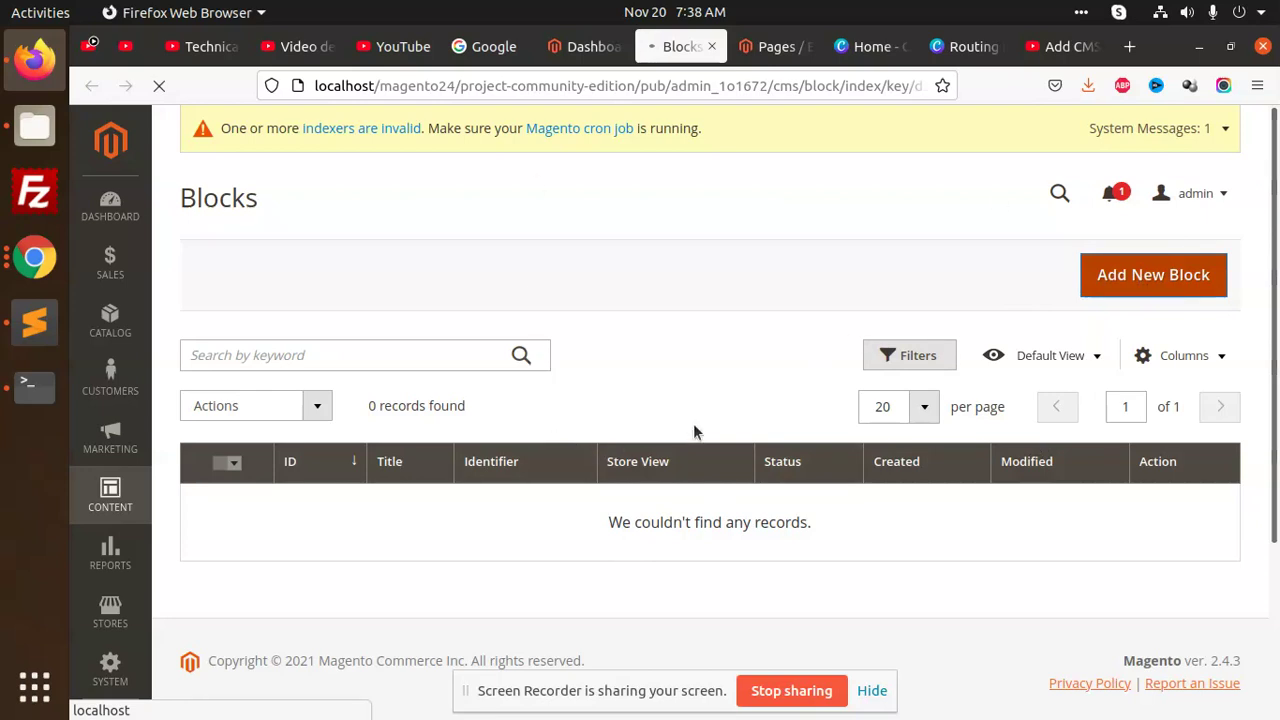
Step: Enter 'testingone' as both Block Title and Identifier, then launch Page Builder
{"action": "scroll", "coordinate": [541, 425], "scroll_direction": "down", "scroll_amount": 1}
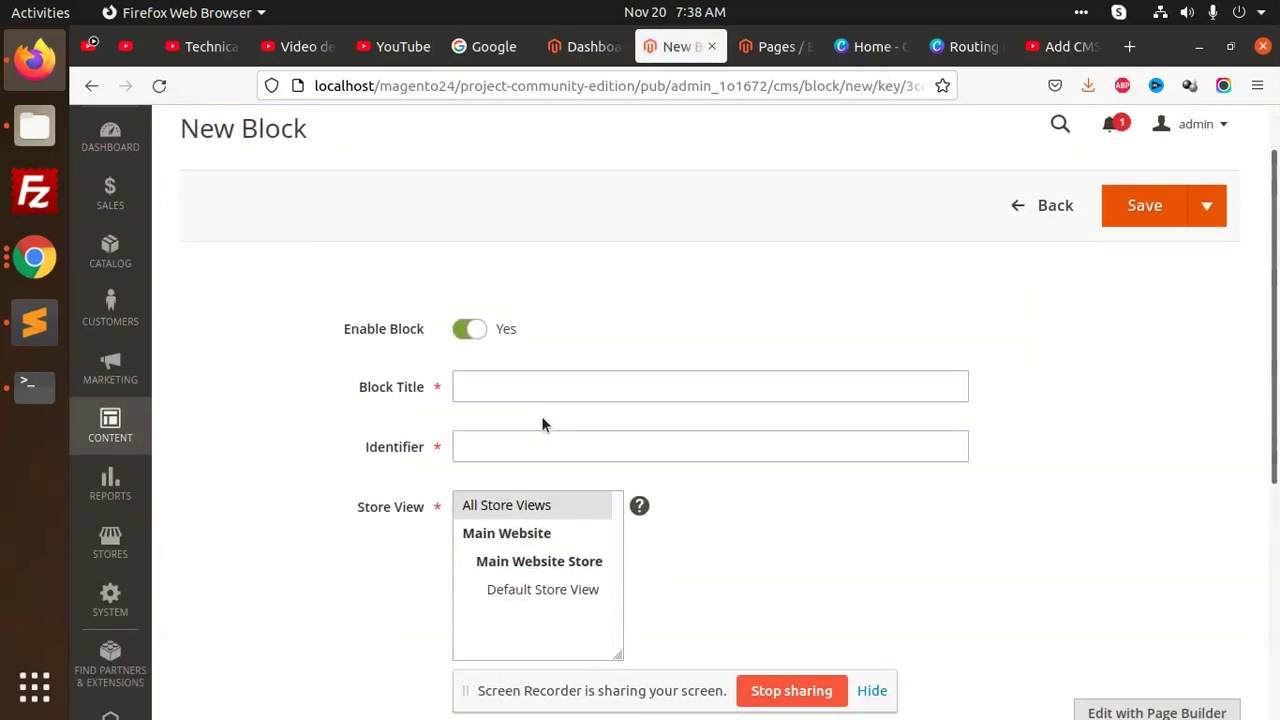
{"action": "left_click", "coordinate": [526, 351]}
{"action": "type", "text": "test"}
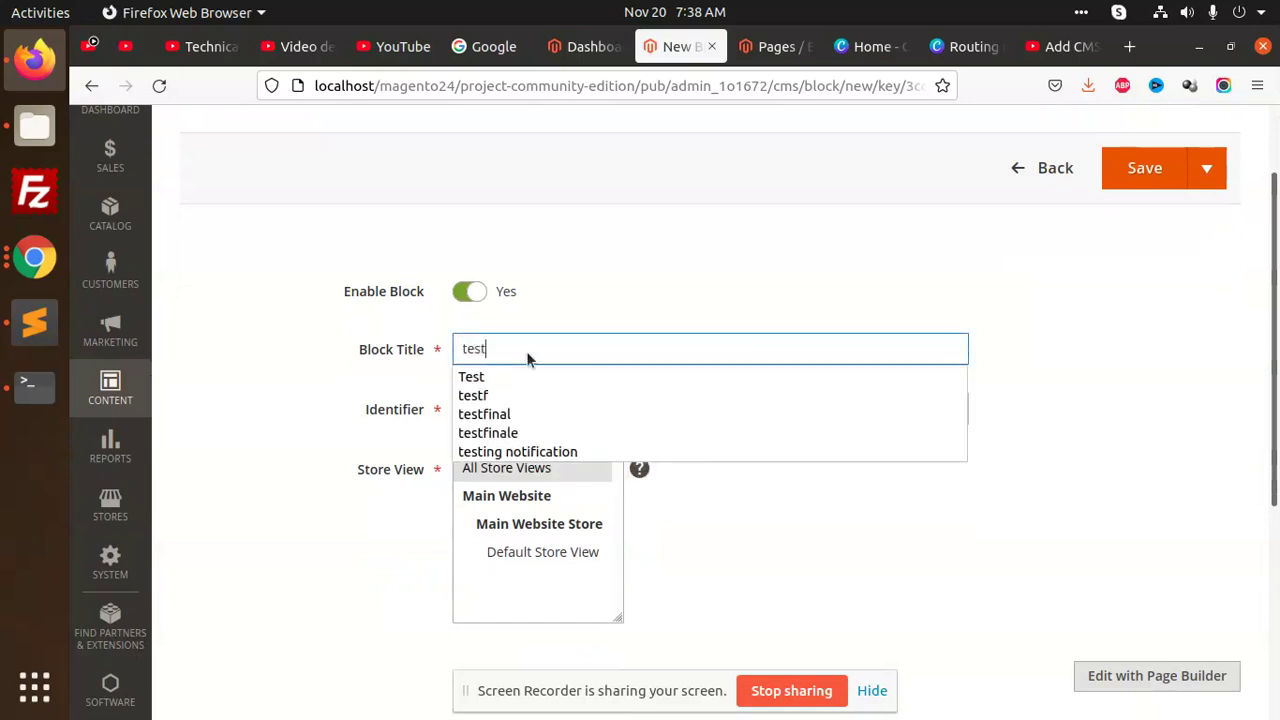
{"action": "type", "text": "ing"}
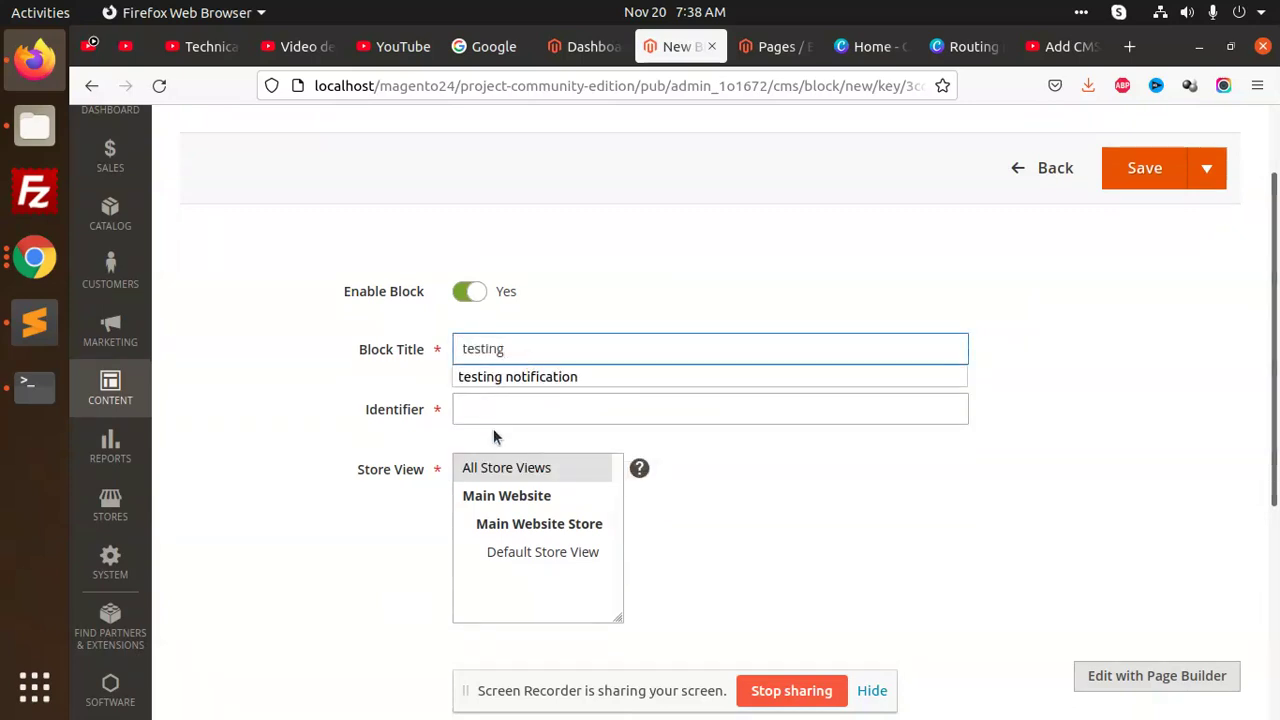
{"action": "left_click", "coordinate": [493, 418]}
{"action": "type", "text": "esting"}
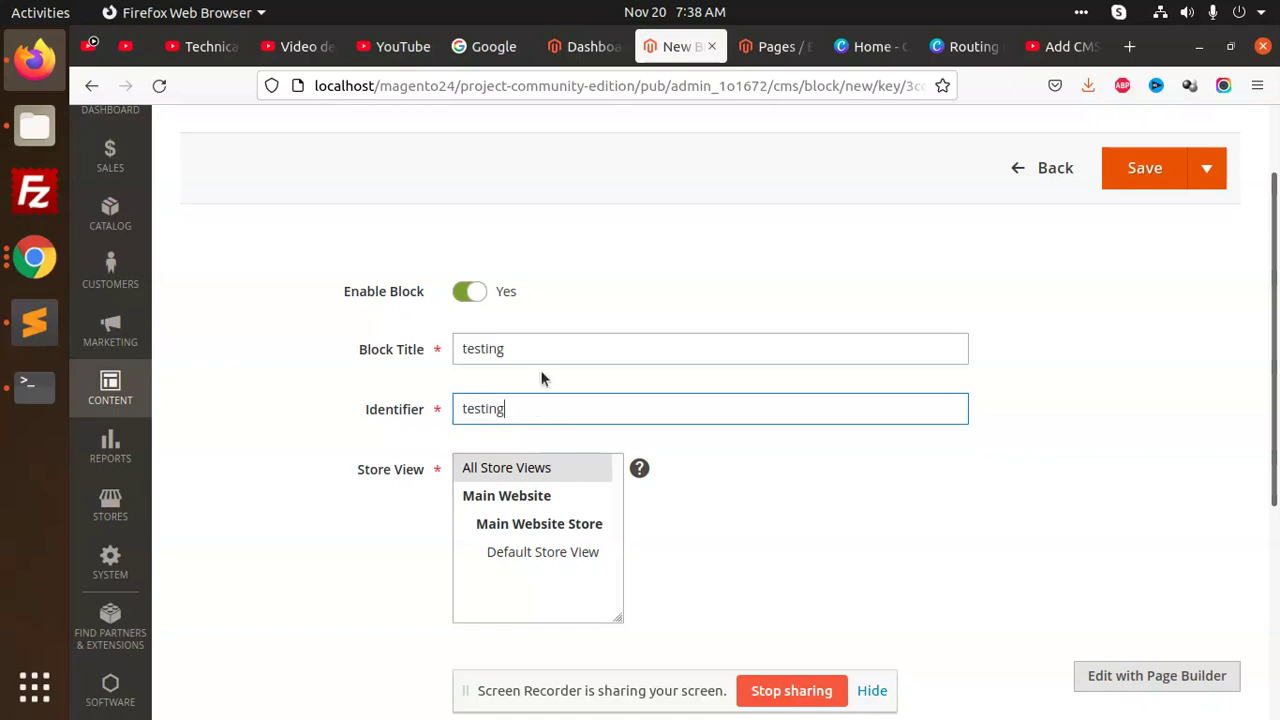
{"action": "left_click", "coordinate": [516, 349]}
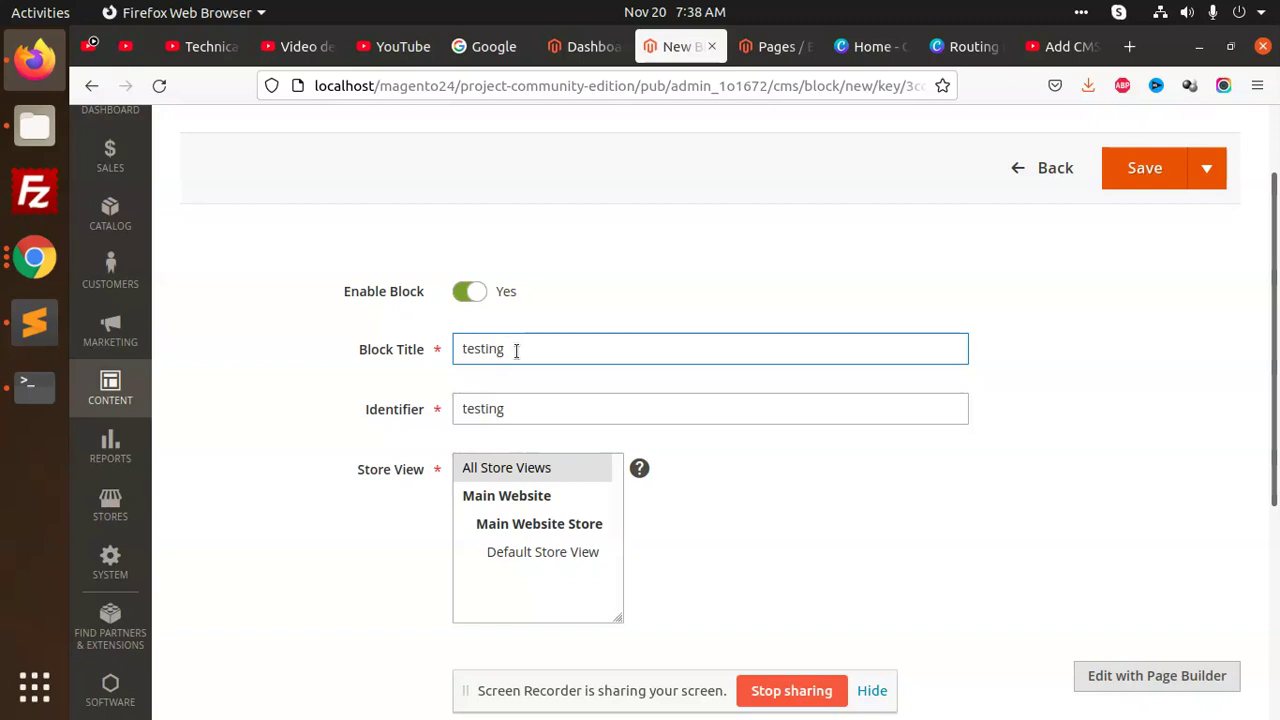
{"action": "type", "text": "ne"}
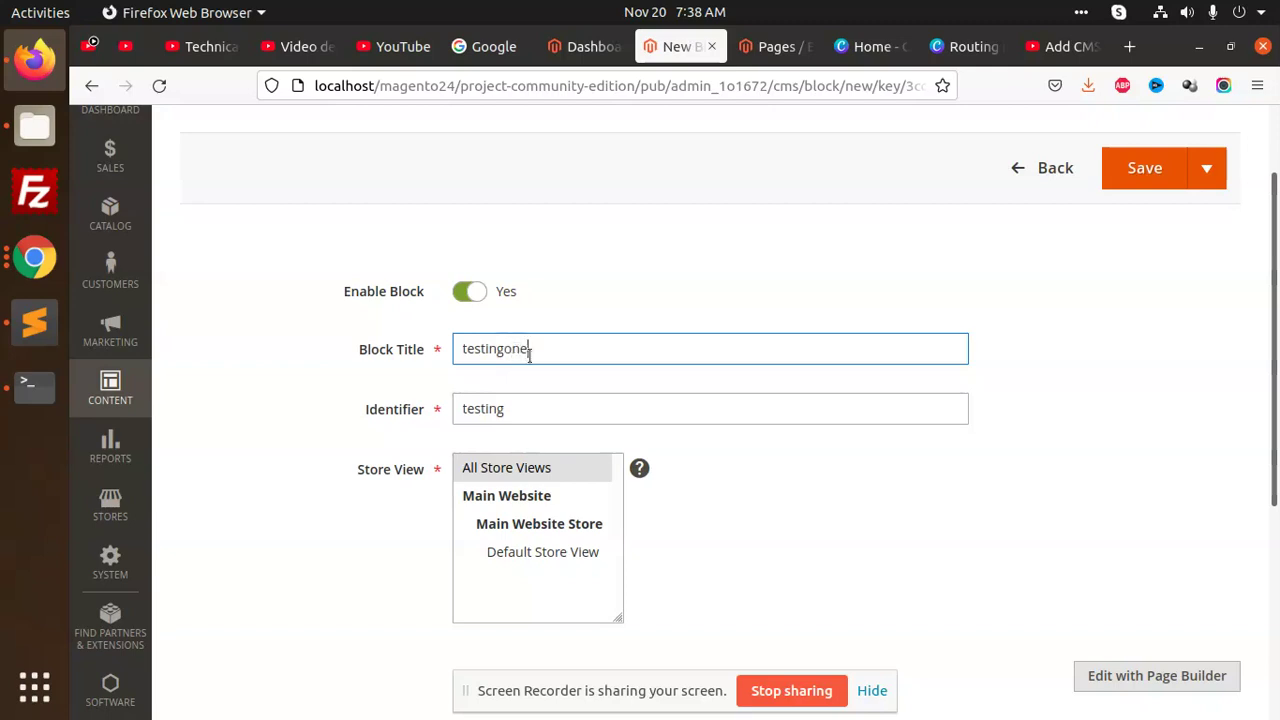
{"action": "left_click", "coordinate": [532, 407]}
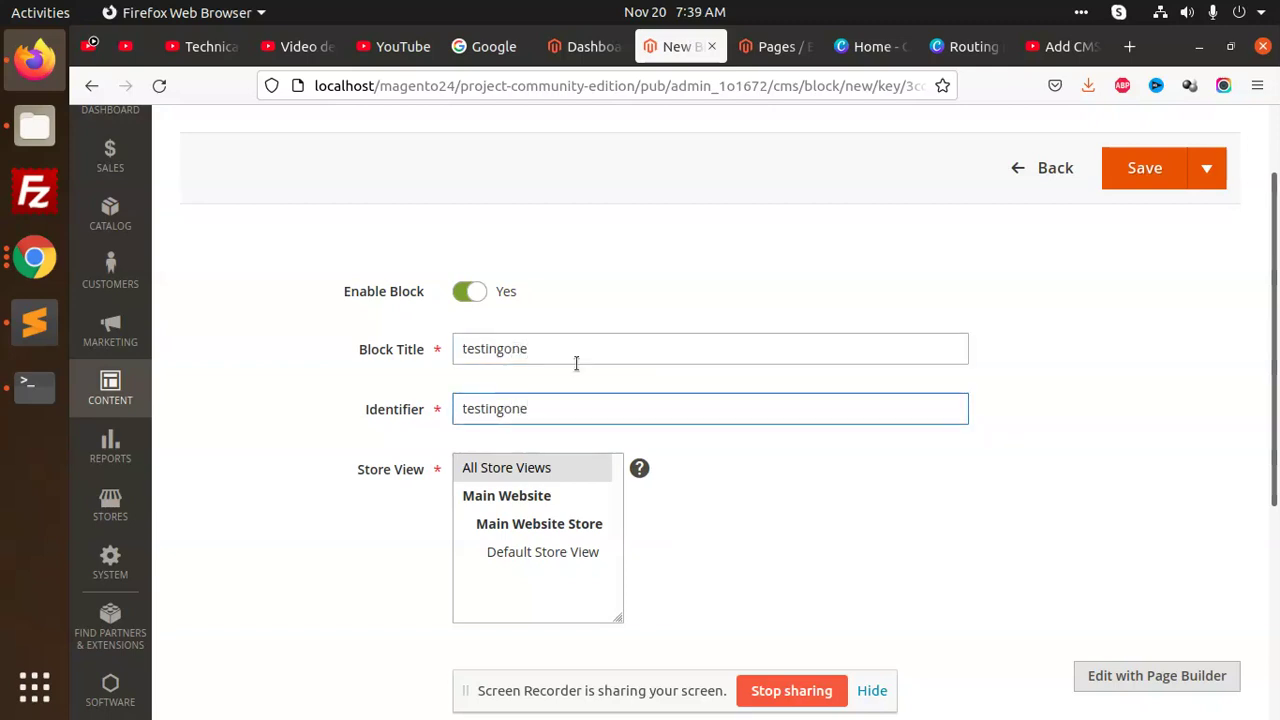
{"action": "scroll", "coordinate": [560, 375], "scroll_direction": "down", "scroll_amount": 5}
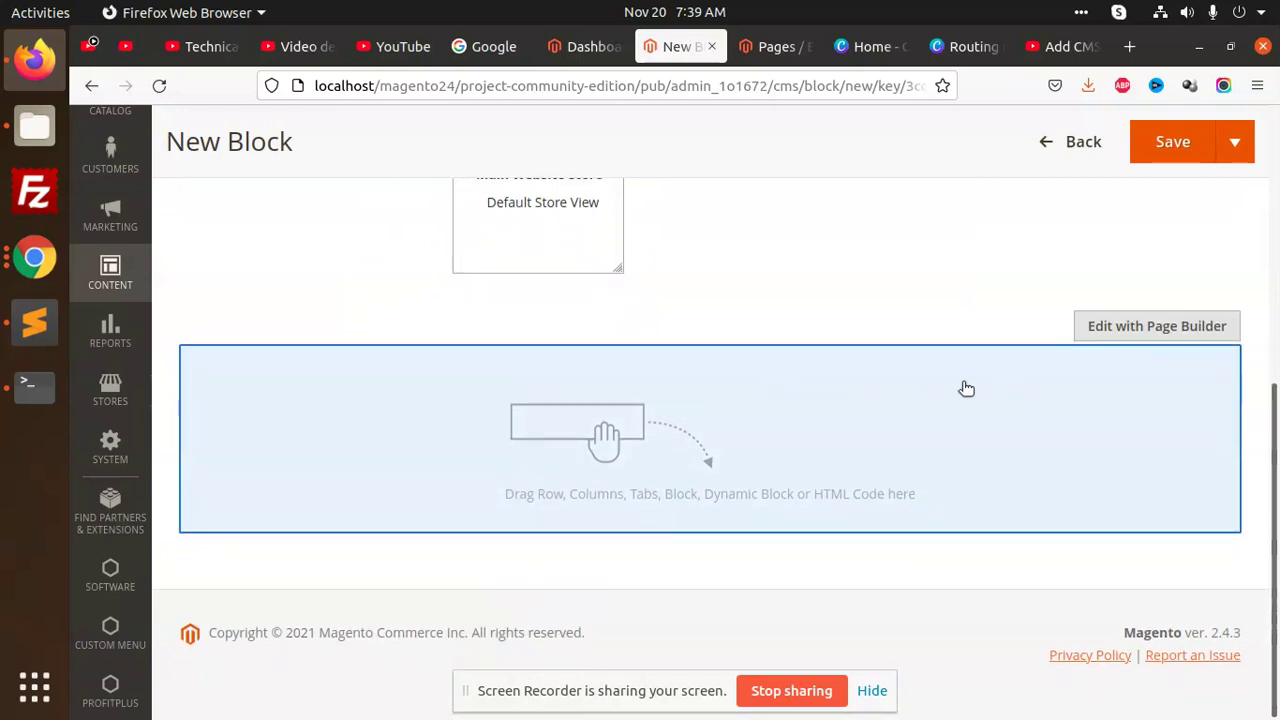
{"action": "left_click", "coordinate": [662, 470]}
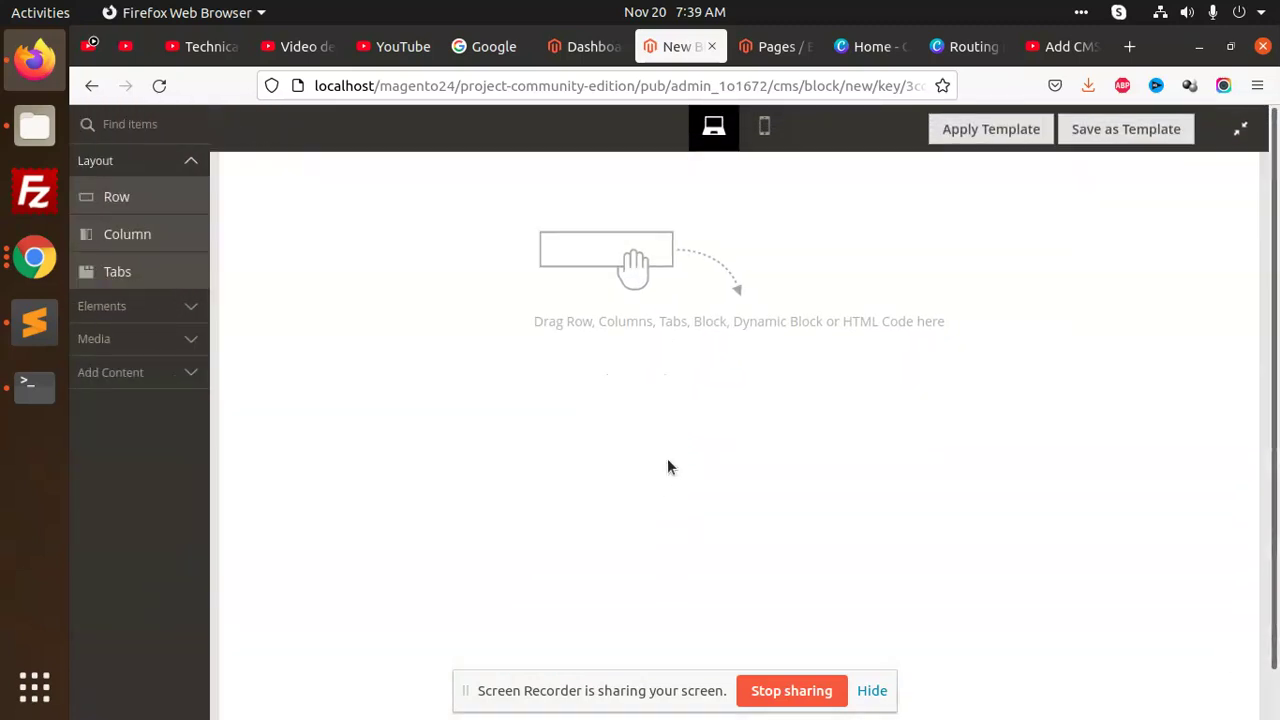
Step: Close and reopen the Page Builder full-screen editor
{"action": "left_click", "coordinate": [1238, 138]}
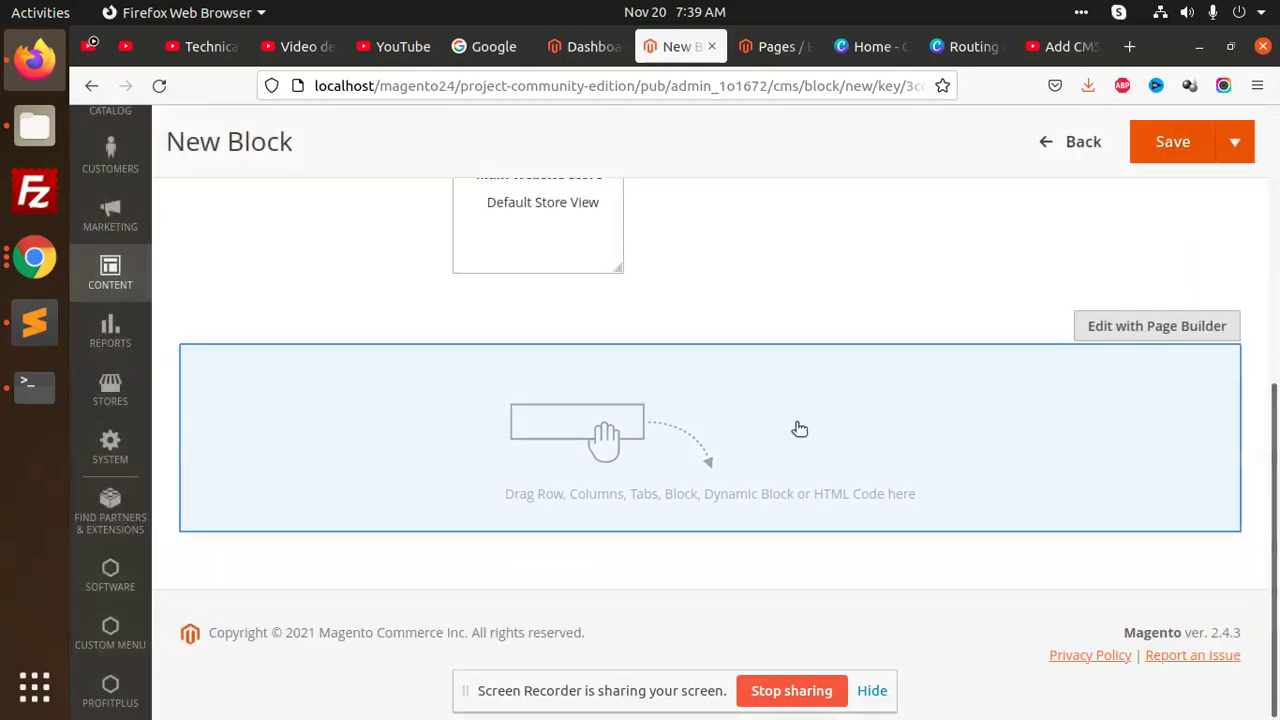
{"action": "left_click", "coordinate": [1095, 328]}
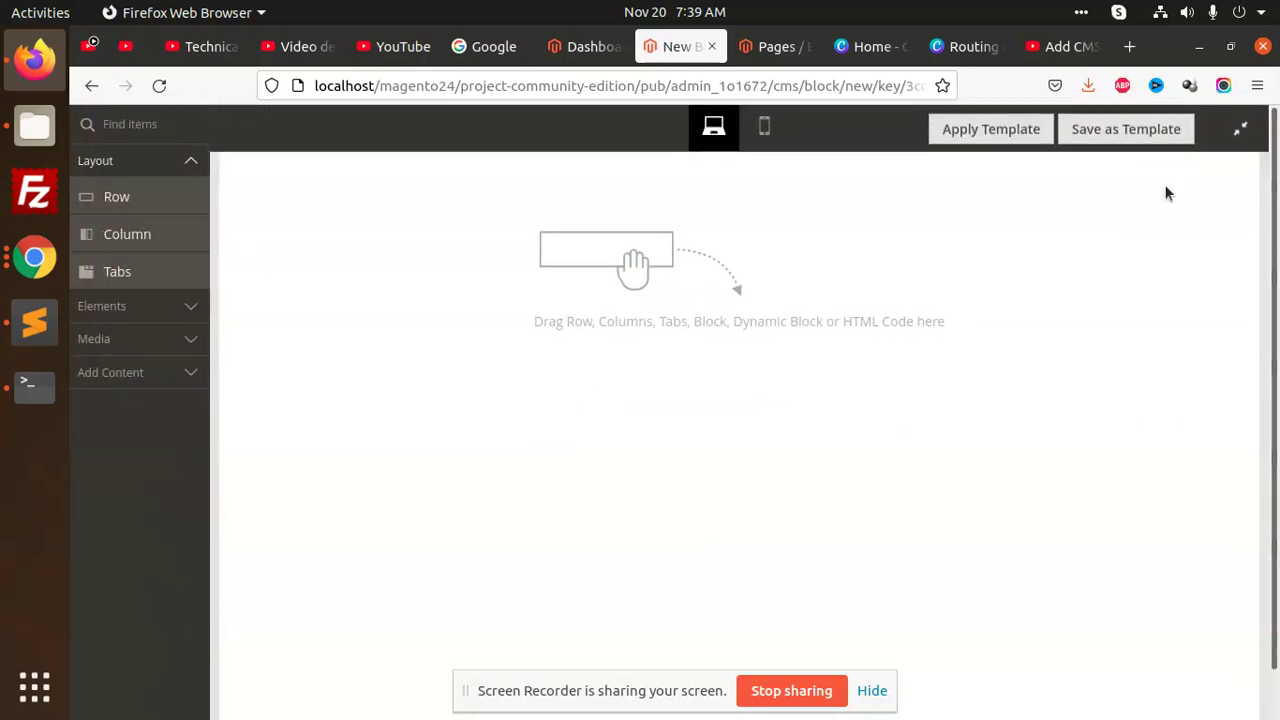
{"action": "left_click", "coordinate": [1245, 127]}
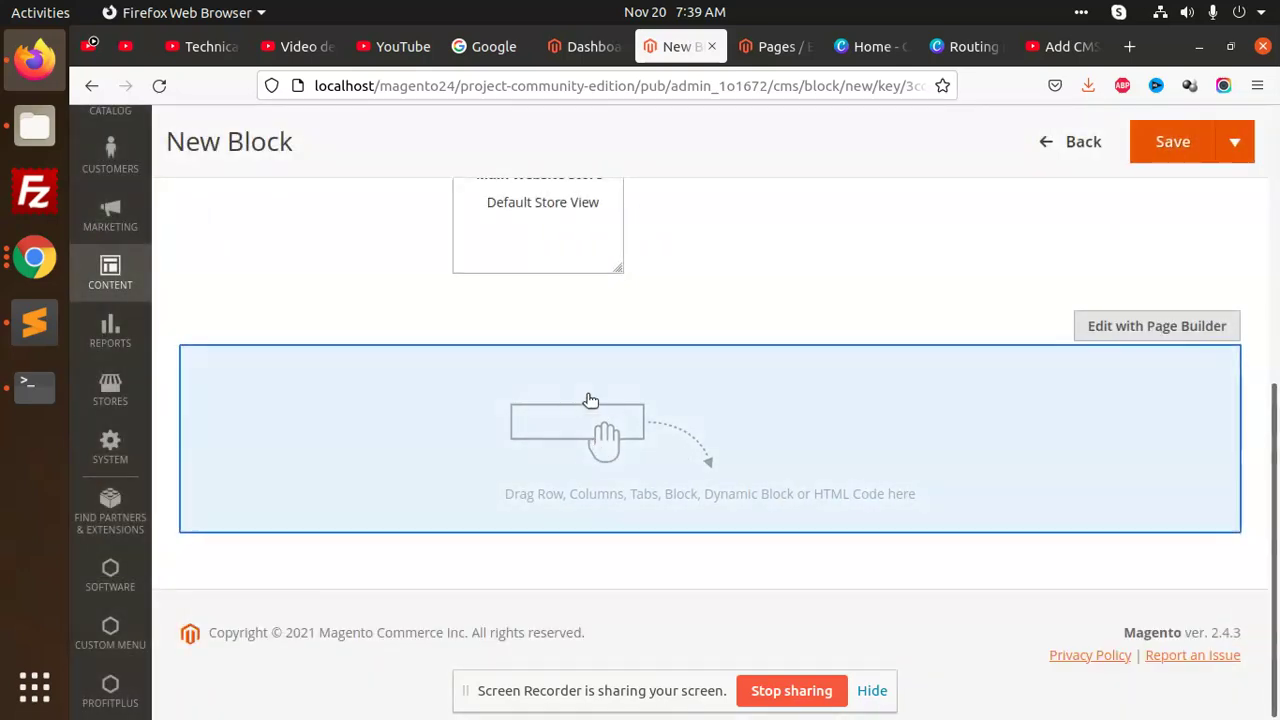
{"action": "left_click", "coordinate": [566, 463]}
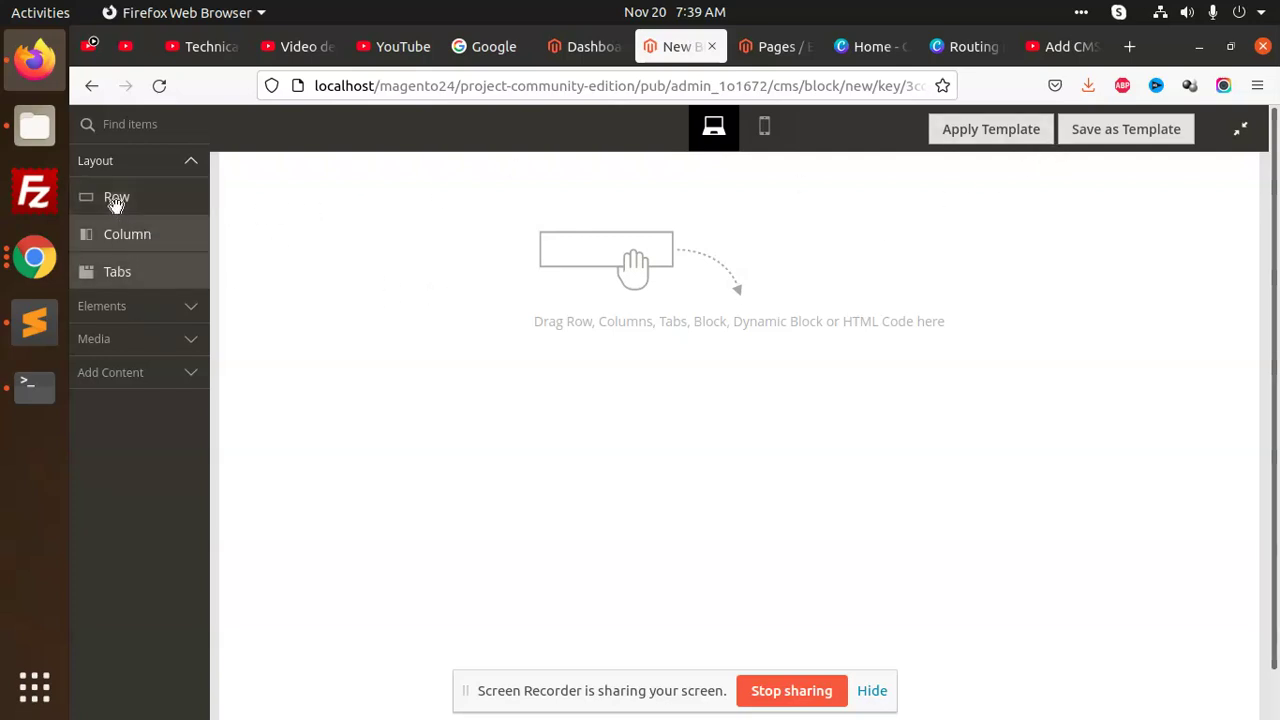
Step: Add a row split into two equal columns, with an Image element in Column 1
{"action": "left_click_drag", "start_coordinate": [114, 200], "coordinate": [540, 313]}
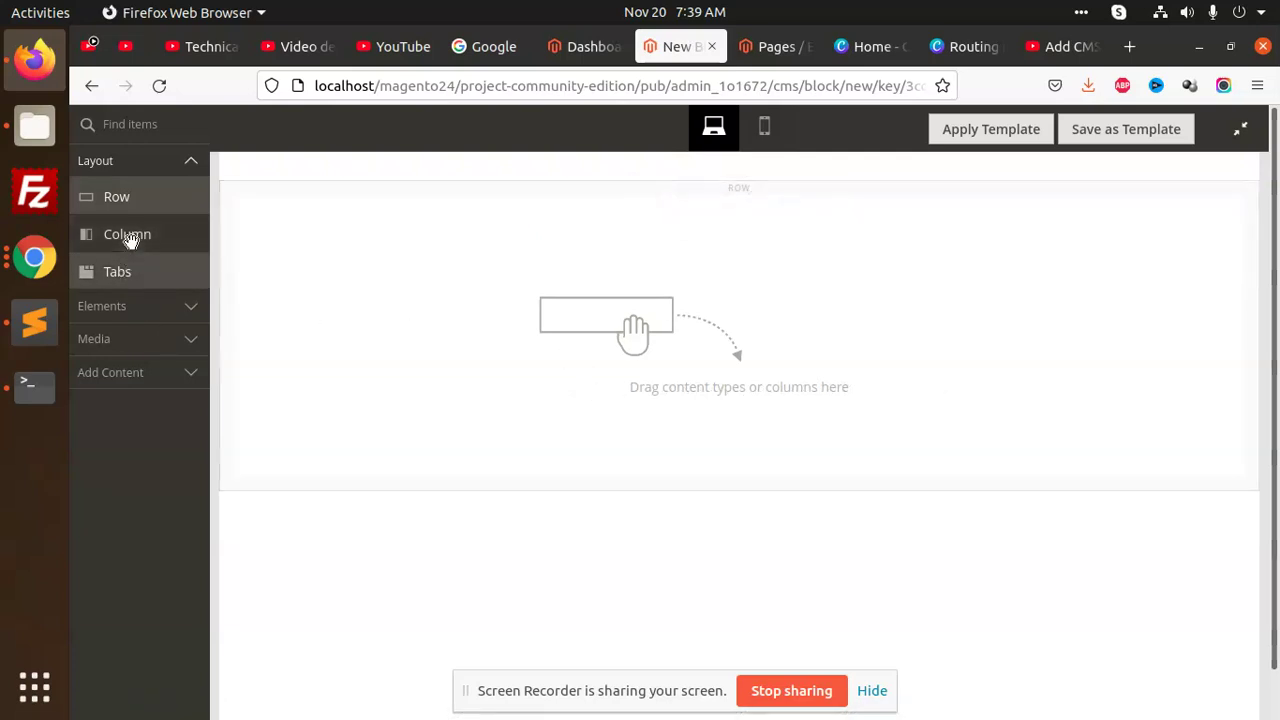
{"action": "left_click_drag", "start_coordinate": [130, 240], "coordinate": [698, 246]}
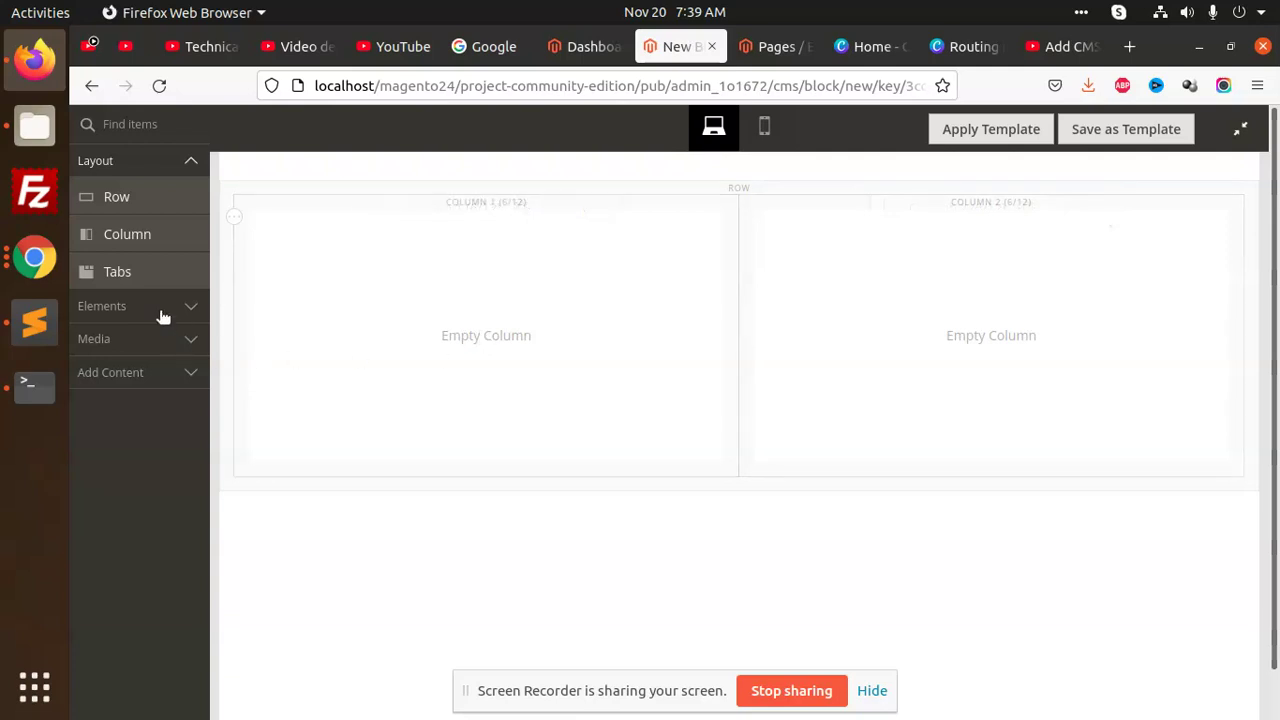
{"action": "left_click", "coordinate": [140, 338]}
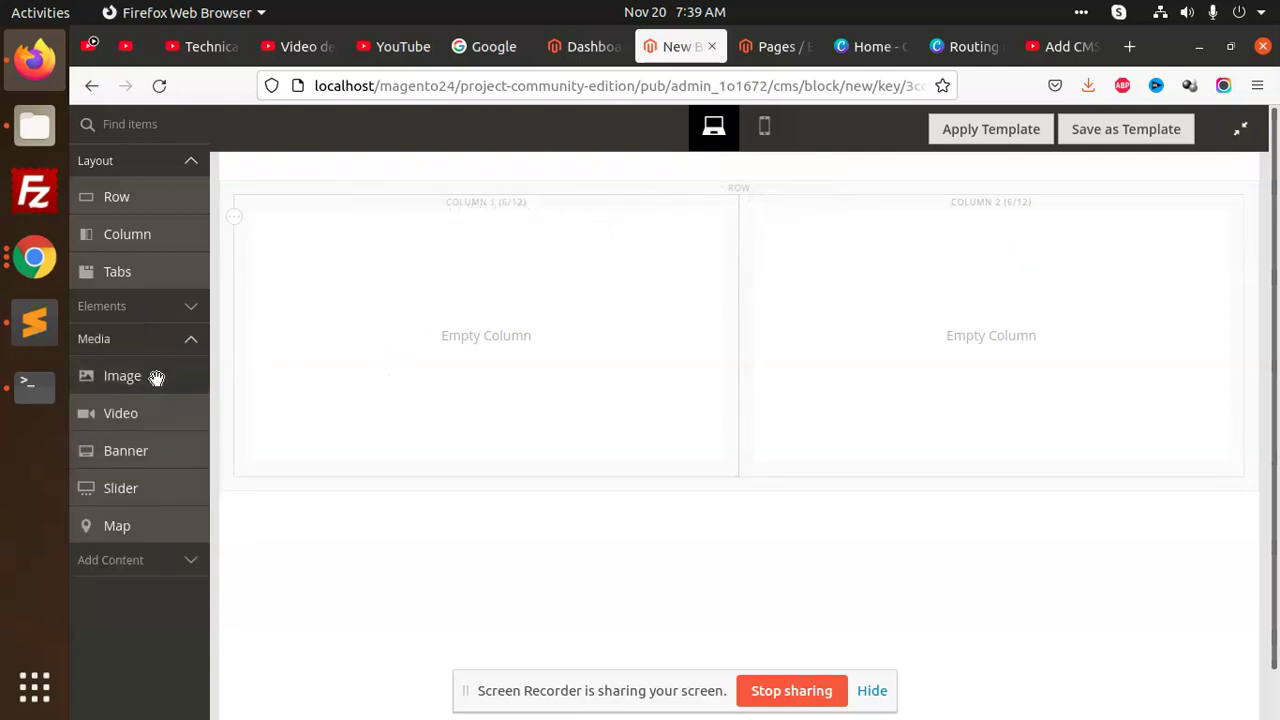
{"action": "left_click_drag", "start_coordinate": [157, 374], "coordinate": [517, 306]}
Step: Upload the Admin Category Product Thumbnail PNG to Column 1 and the Add New customer PNG to Column 2
{"action": "left_click", "coordinate": [410, 358]}
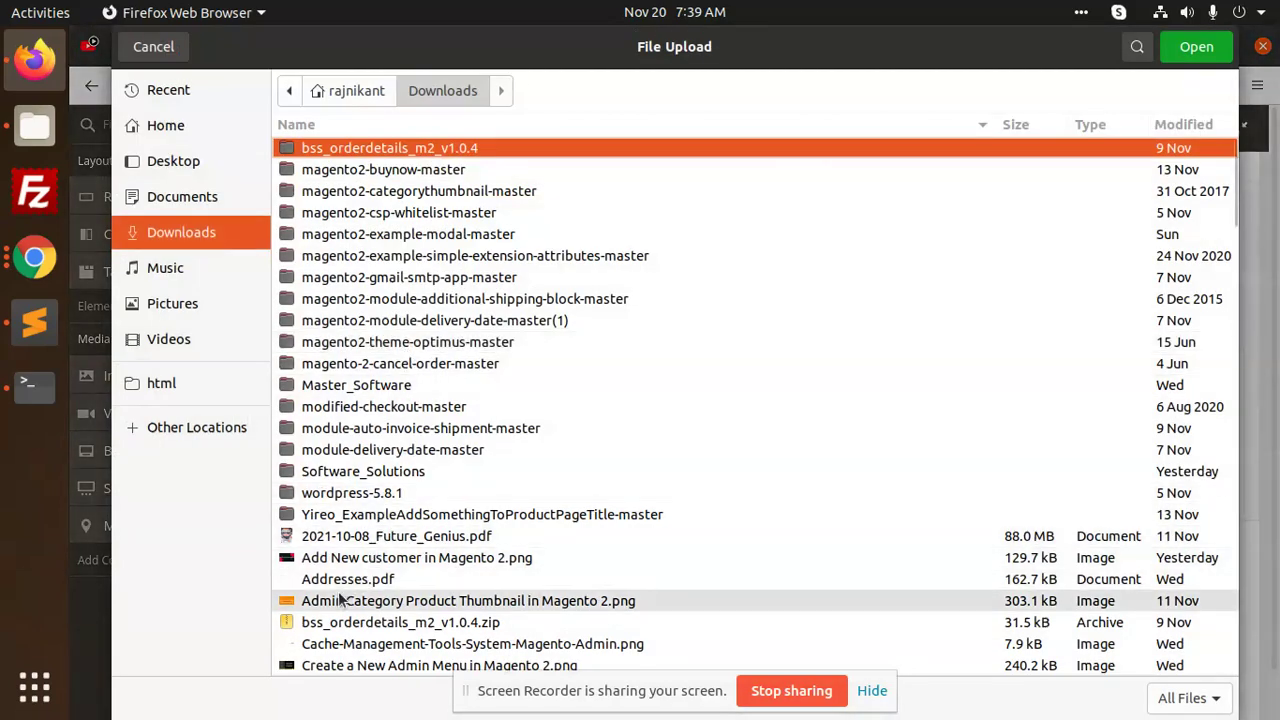
{"action": "double_click", "coordinate": [343, 600]}
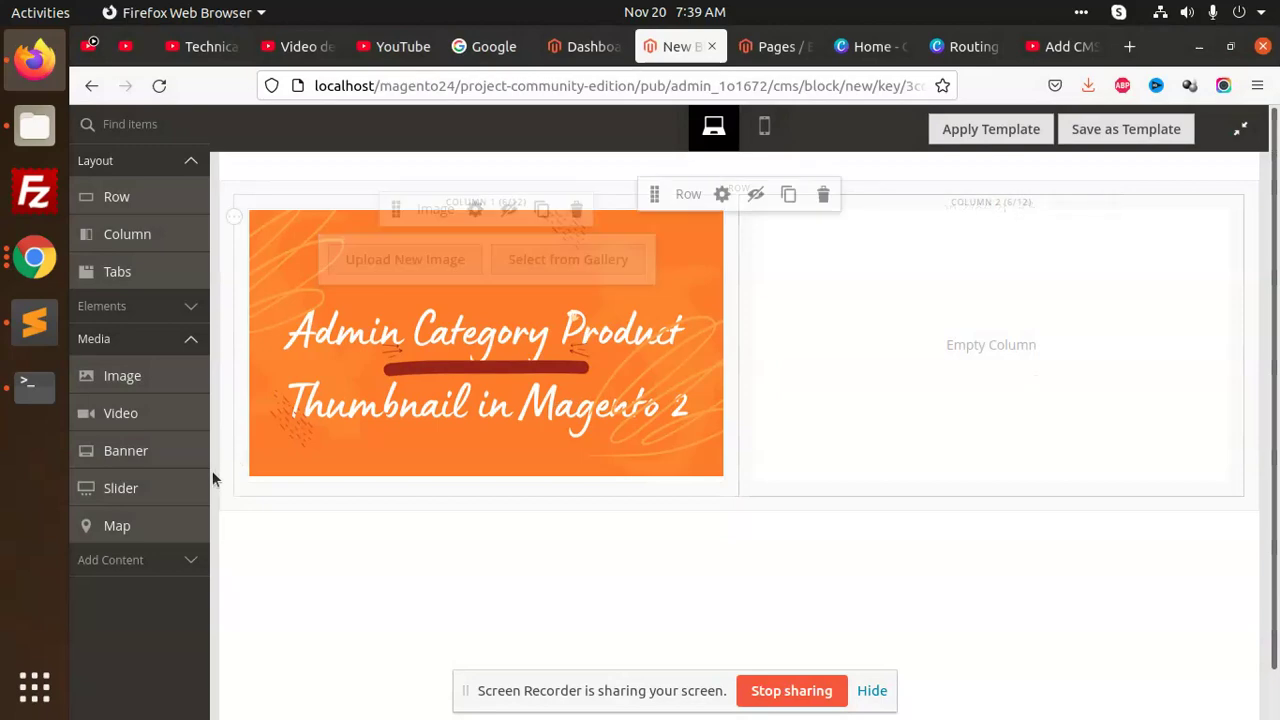
{"action": "left_click_drag", "start_coordinate": [131, 377], "coordinate": [874, 391]}
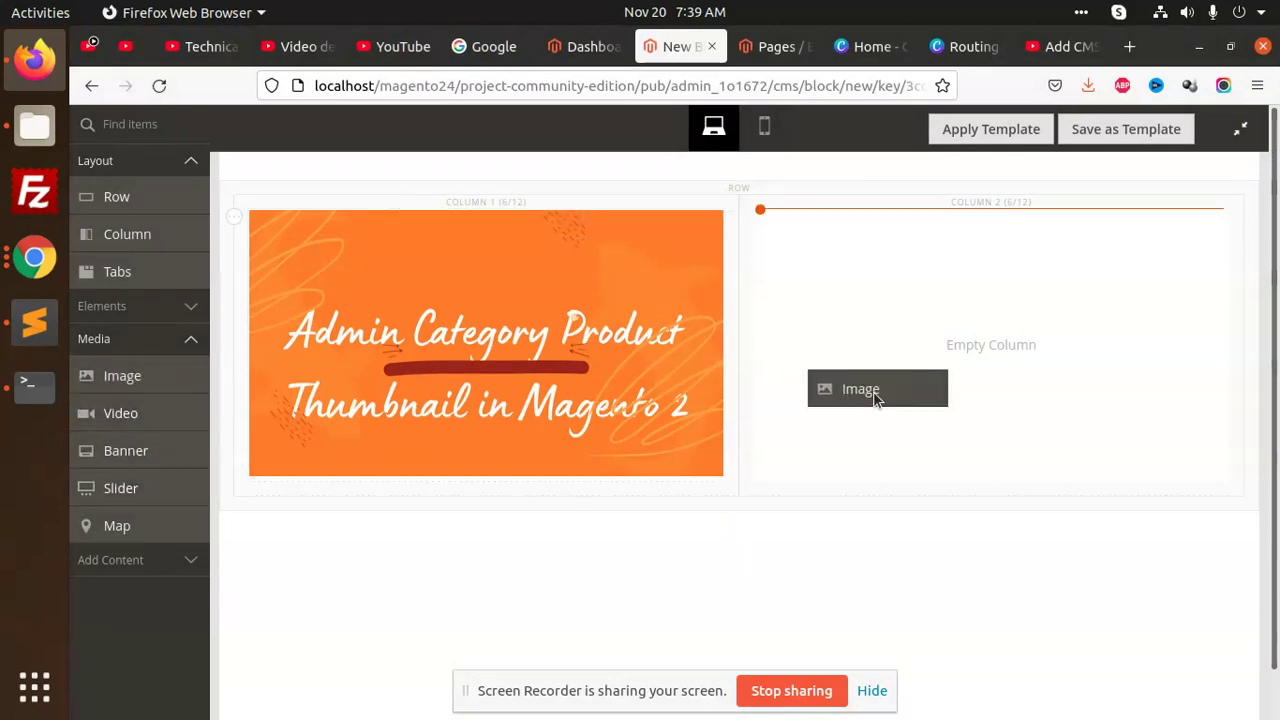
{"action": "left_click", "coordinate": [902, 355]}
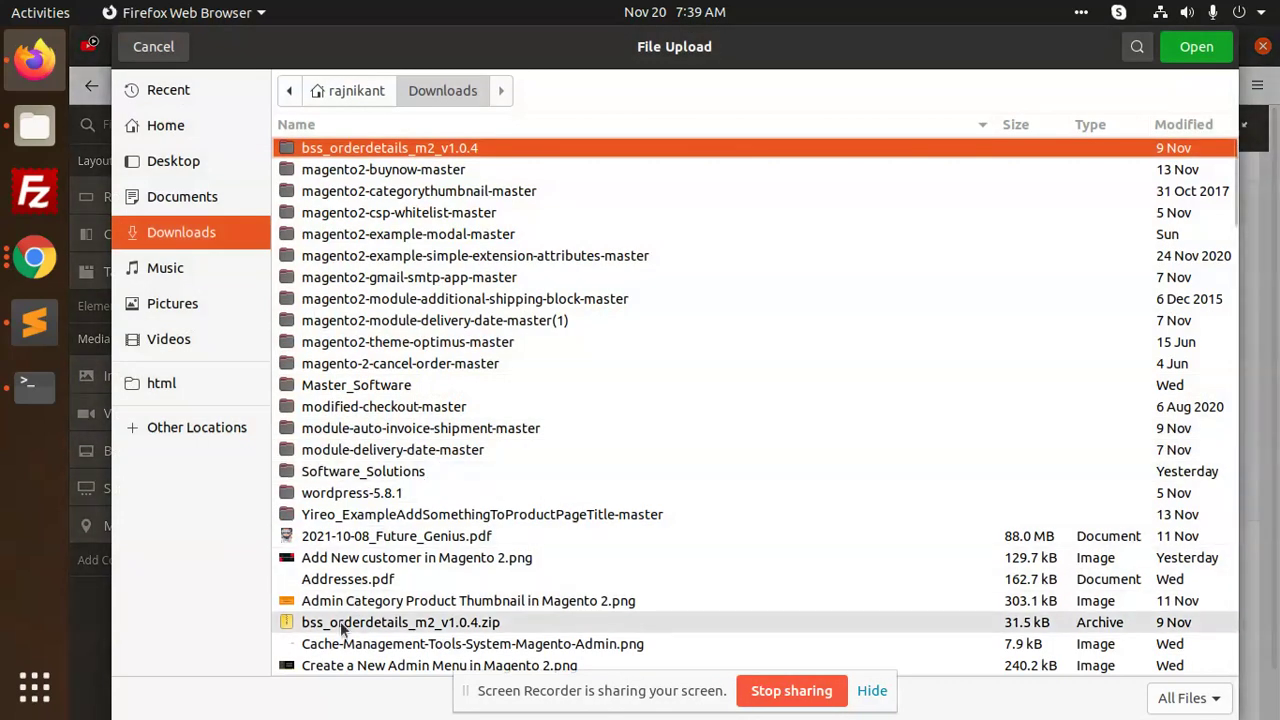
{"action": "double_click", "coordinate": [359, 556]}
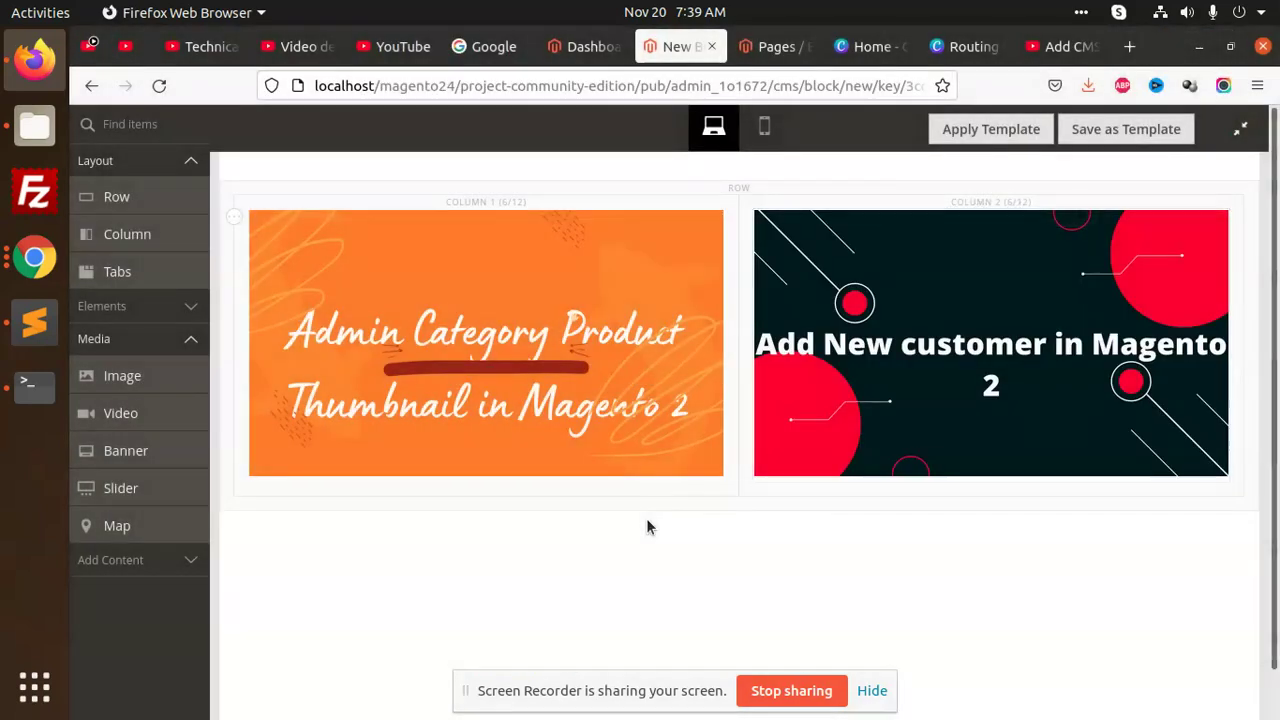
{"action": "left_click", "coordinate": [988, 130]}
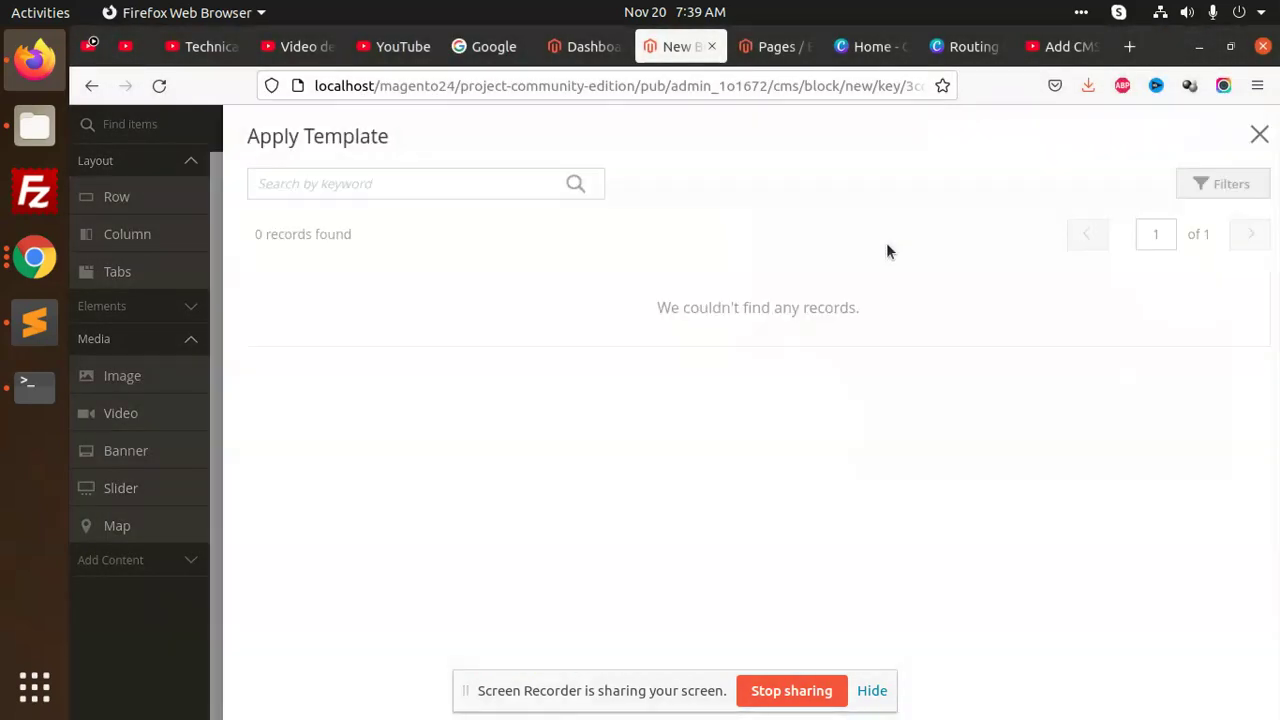
{"action": "left_click", "coordinate": [1244, 134]}
{"action": "left_click", "coordinate": [1157, 129]}
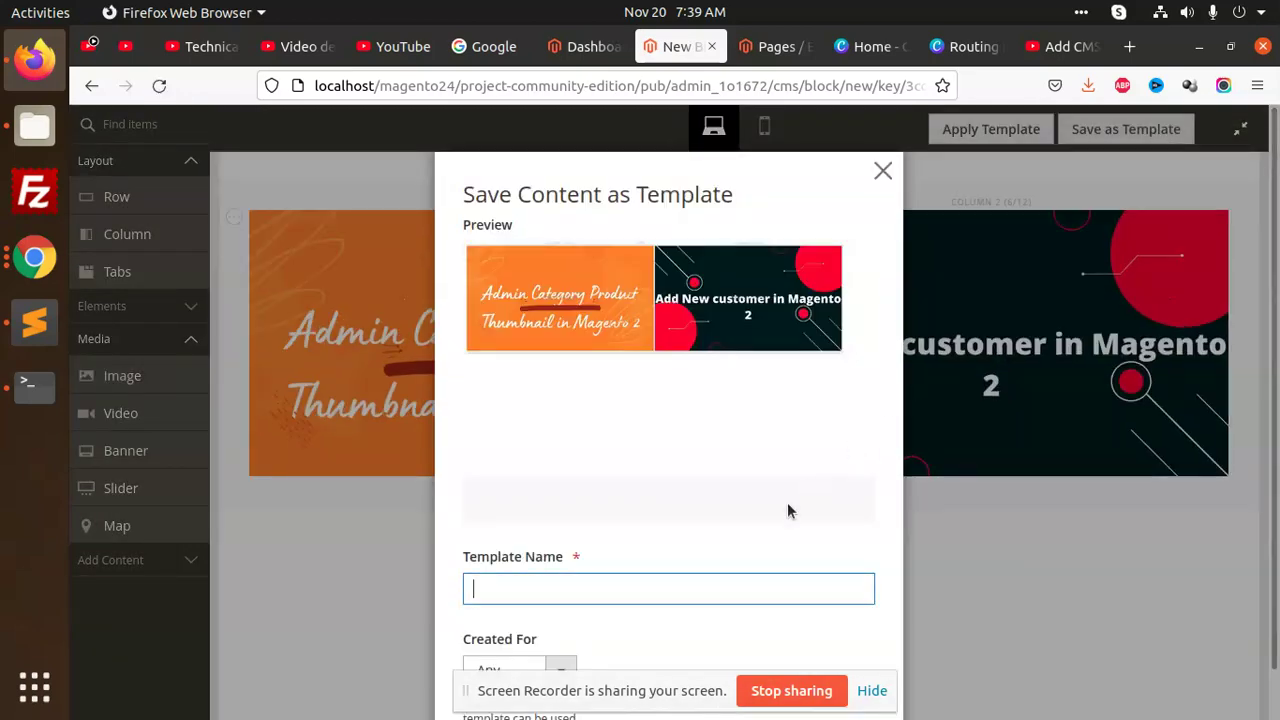
{"action": "scroll", "coordinate": [665, 545], "scroll_direction": "down", "scroll_amount": 2}
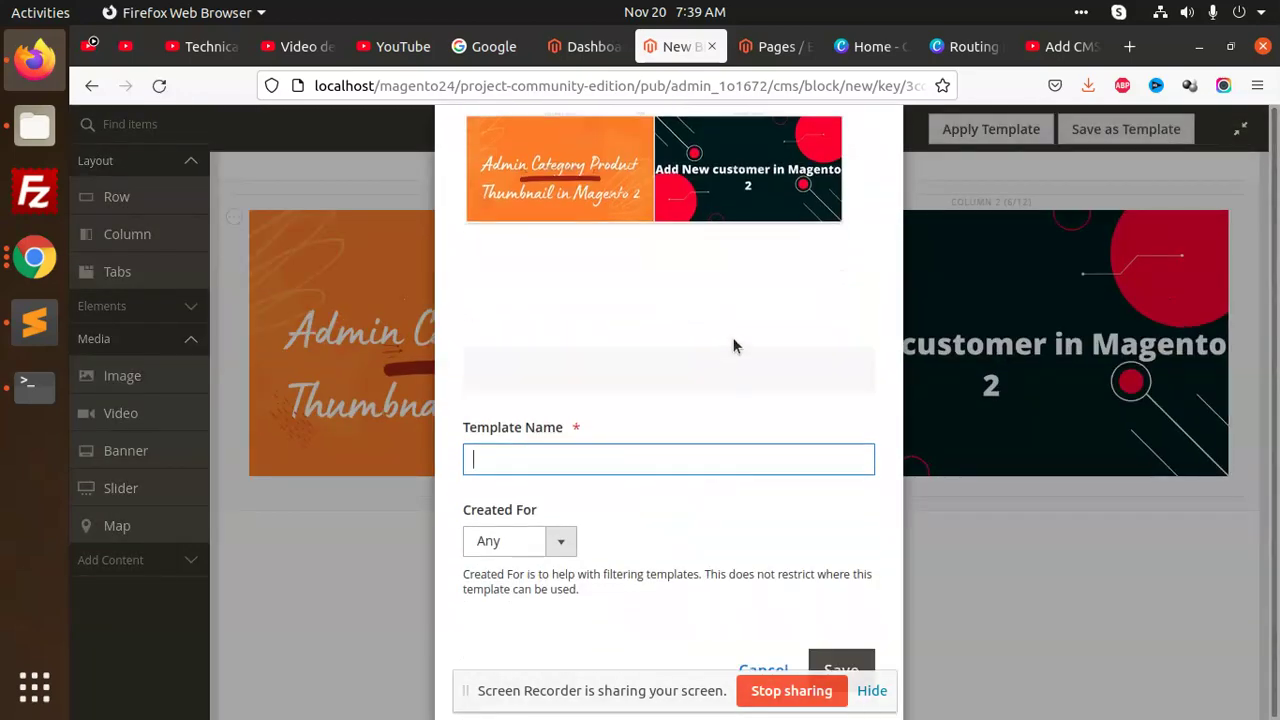
{"action": "scroll", "coordinate": [740, 340], "scroll_direction": "up", "scroll_amount": 2}
{"action": "left_click", "coordinate": [883, 171]}
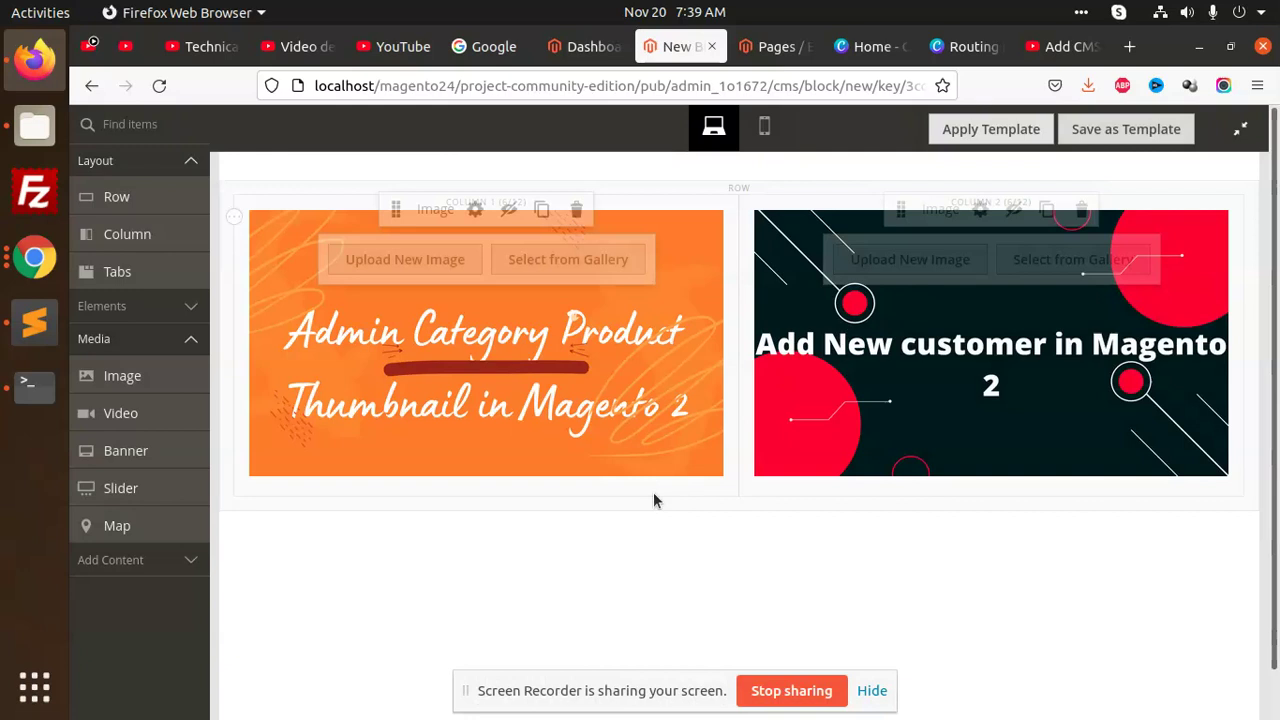
{"action": "scroll", "coordinate": [557, 630], "scroll_direction": "down", "scroll_amount": 1}
{"action": "scroll", "coordinate": [560, 575], "scroll_direction": "up", "scroll_amount": 1}
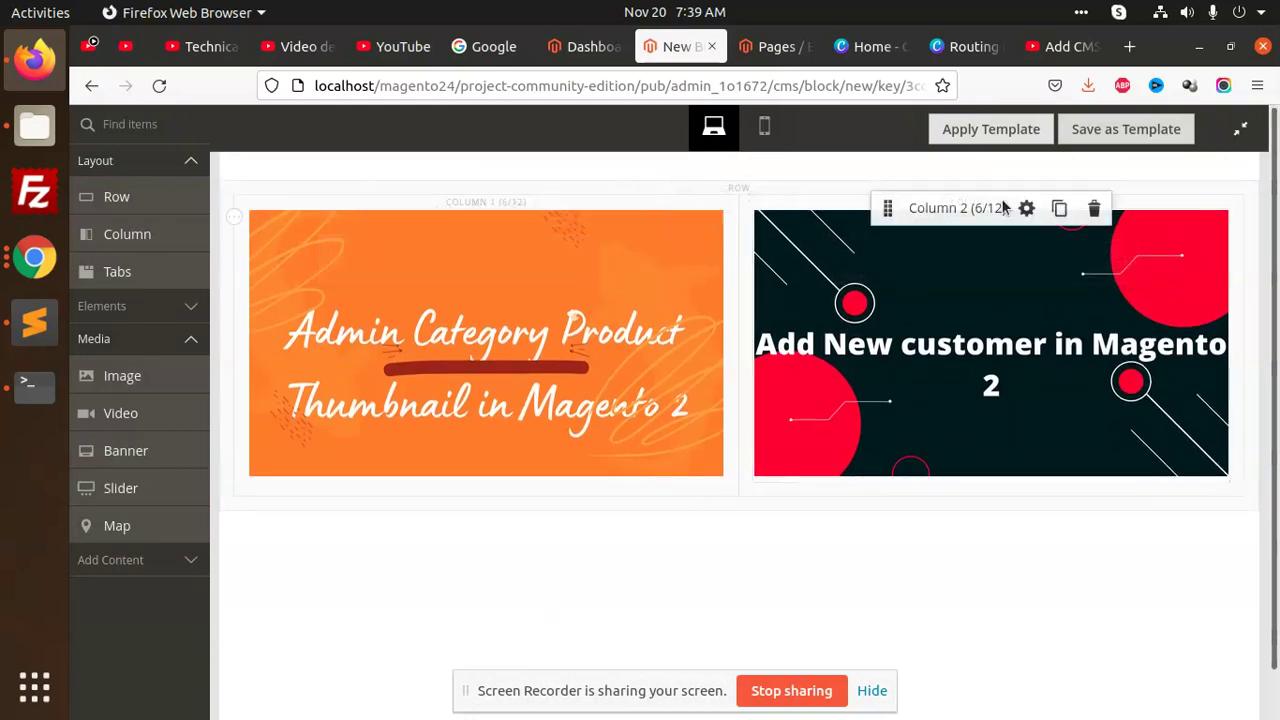
{"action": "left_click", "coordinate": [1246, 131]}
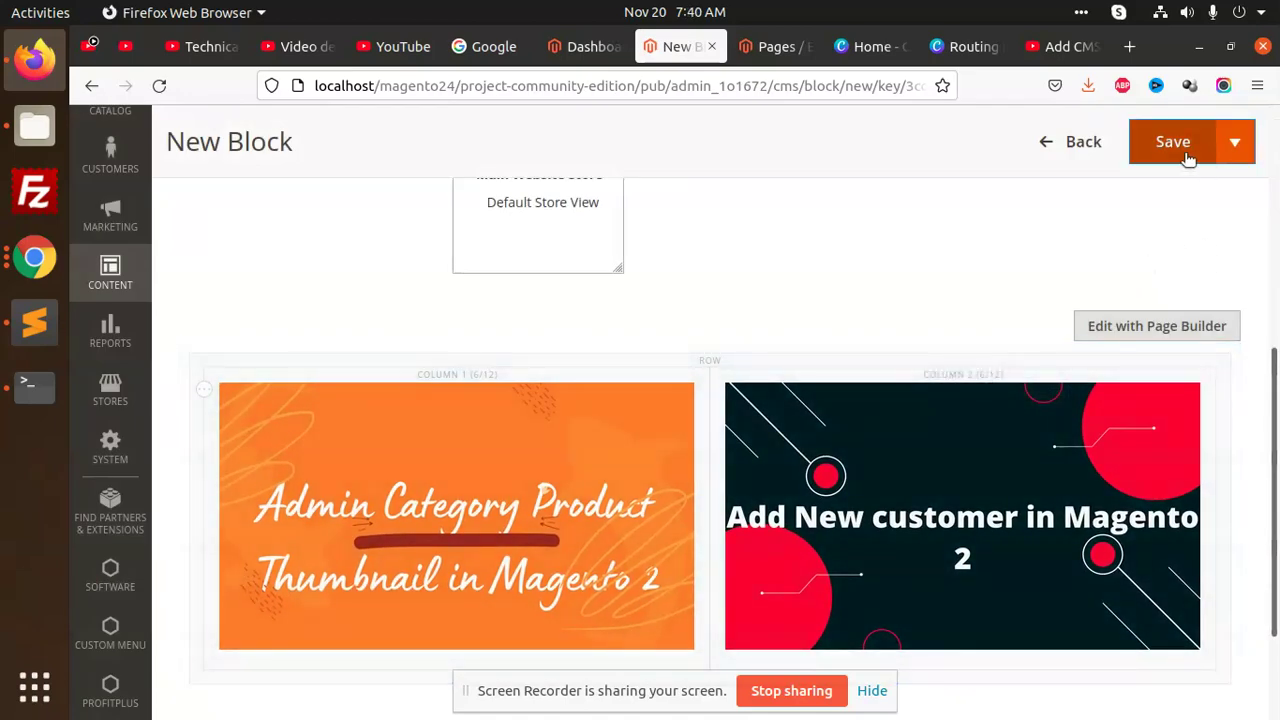
Step: Save the testingone block and go to Catalog > Categories
{"action": "scroll", "coordinate": [890, 460], "scroll_direction": "down", "scroll_amount": 3}
{"action": "scroll", "coordinate": [1173, 198], "scroll_direction": "up", "scroll_amount": 6}
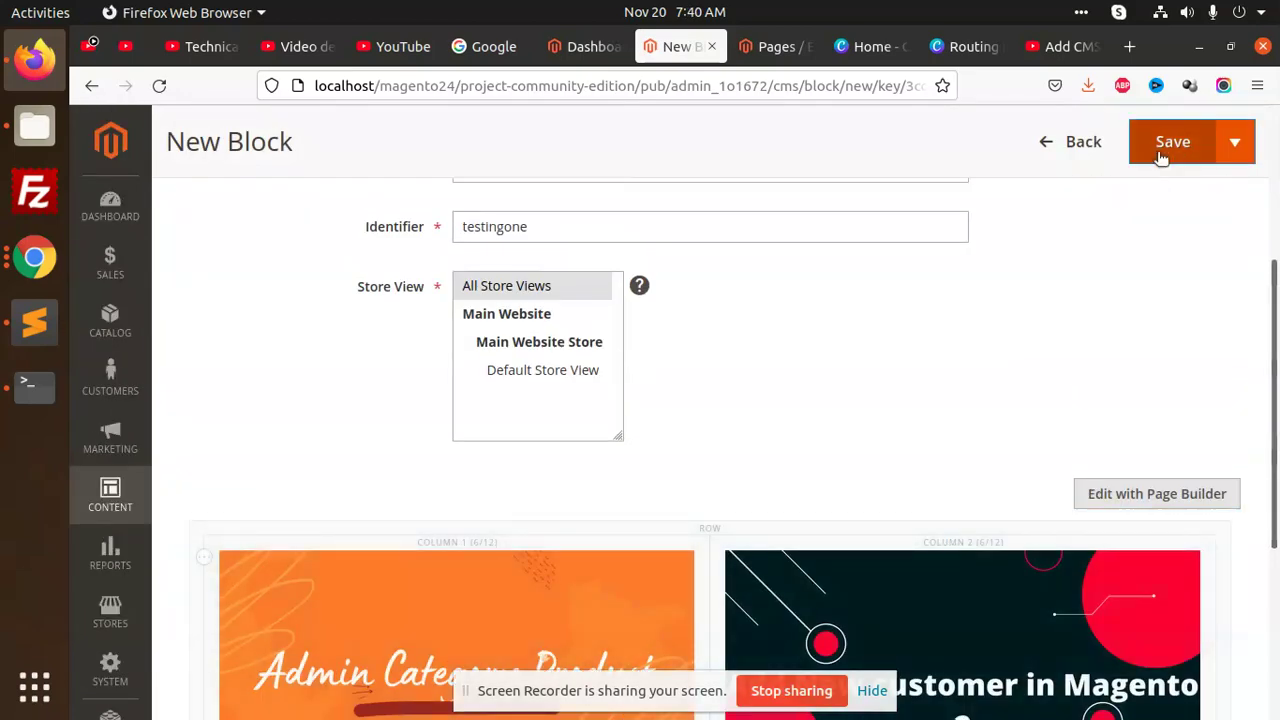
{"action": "left_click", "coordinate": [1162, 155]}
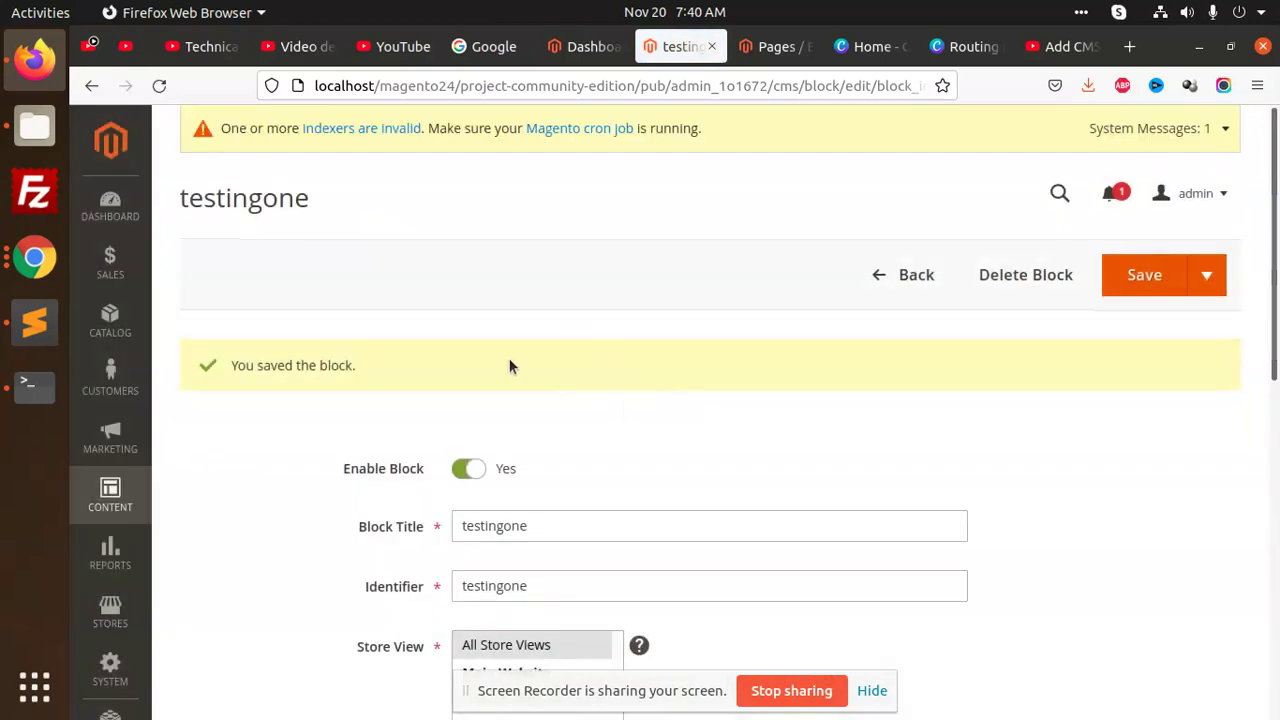
{"action": "left_click", "coordinate": [115, 328]}
{"action": "left_click", "coordinate": [222, 258]}
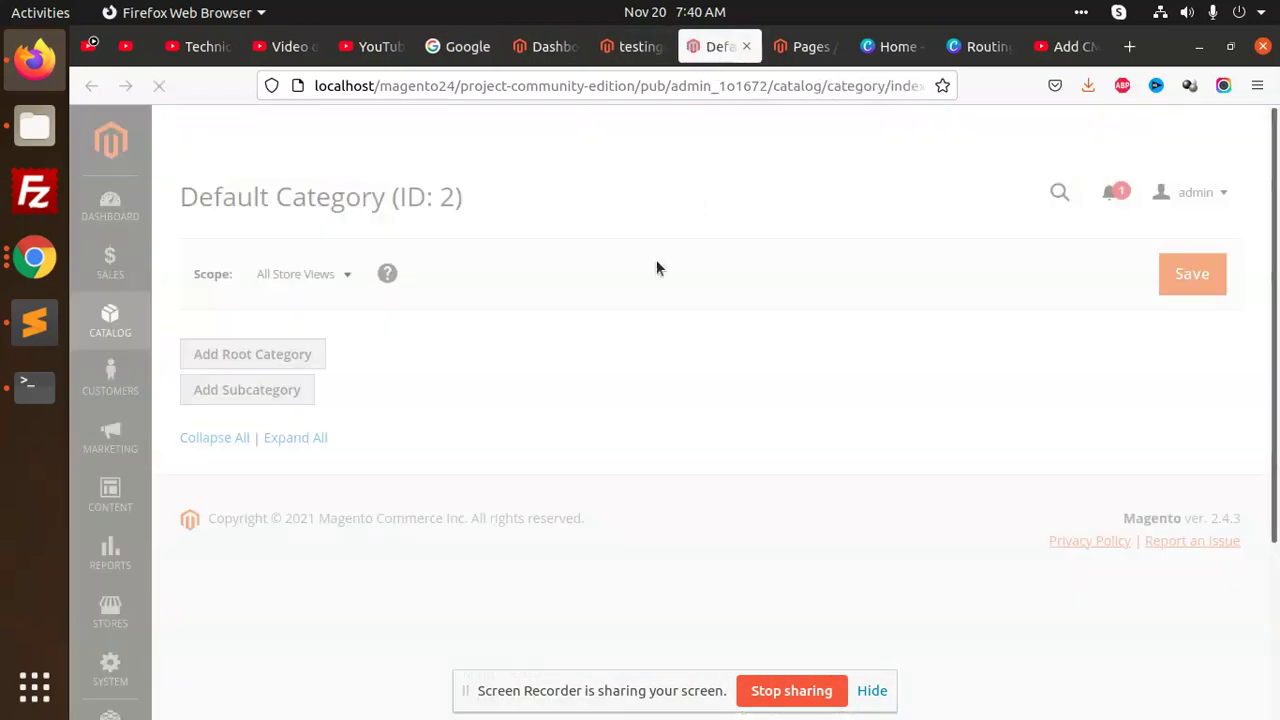
Step: Open the testing category and set its Add CMS Block to testingone
{"action": "left_click", "coordinate": [284, 474]}
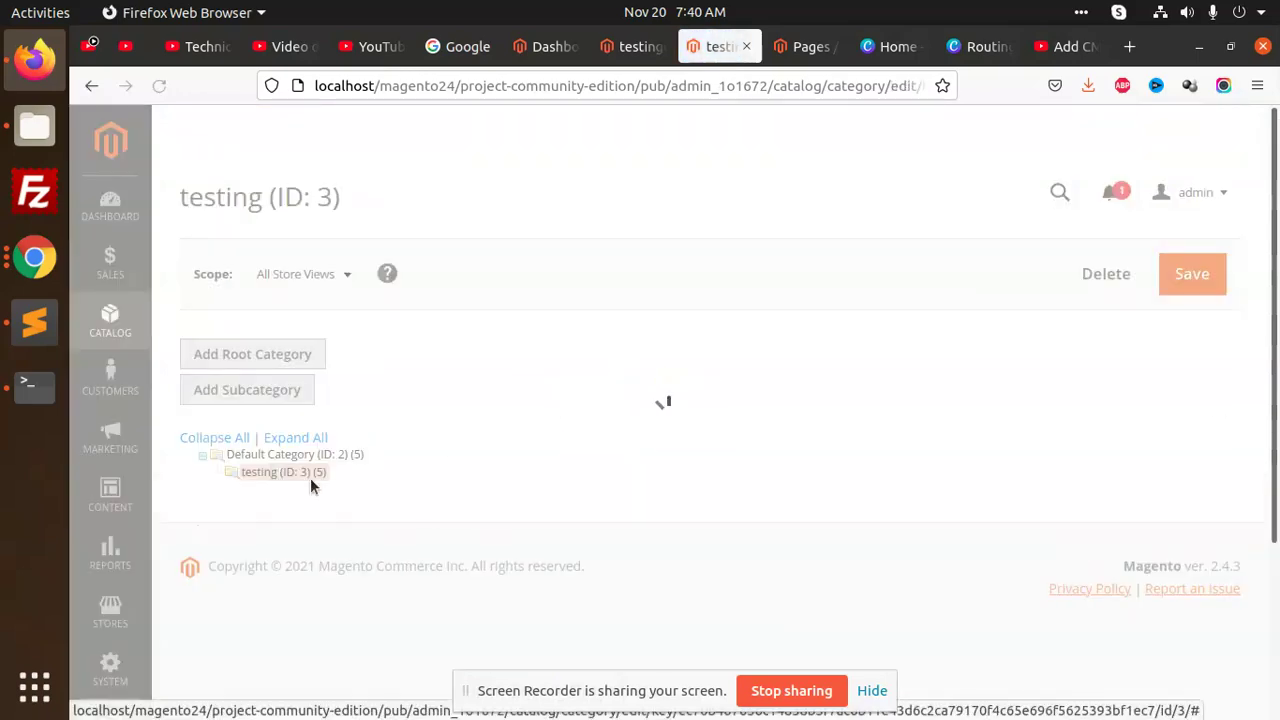
{"action": "scroll", "coordinate": [784, 440], "scroll_direction": "down", "scroll_amount": 5}
{"action": "left_click", "coordinate": [600, 197]}
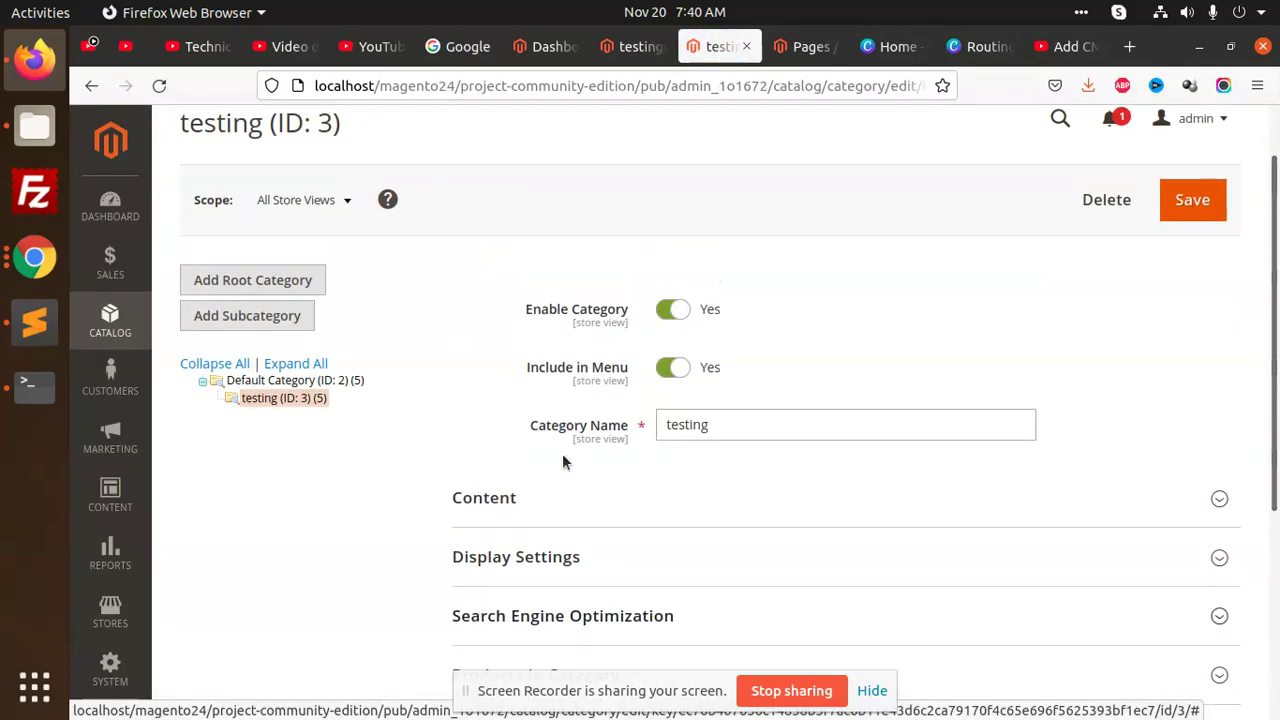
{"action": "scroll", "coordinate": [800, 435], "scroll_direction": "down", "scroll_amount": 4}
{"action": "scroll", "coordinate": [869, 437], "scroll_direction": "down", "scroll_amount": 6}
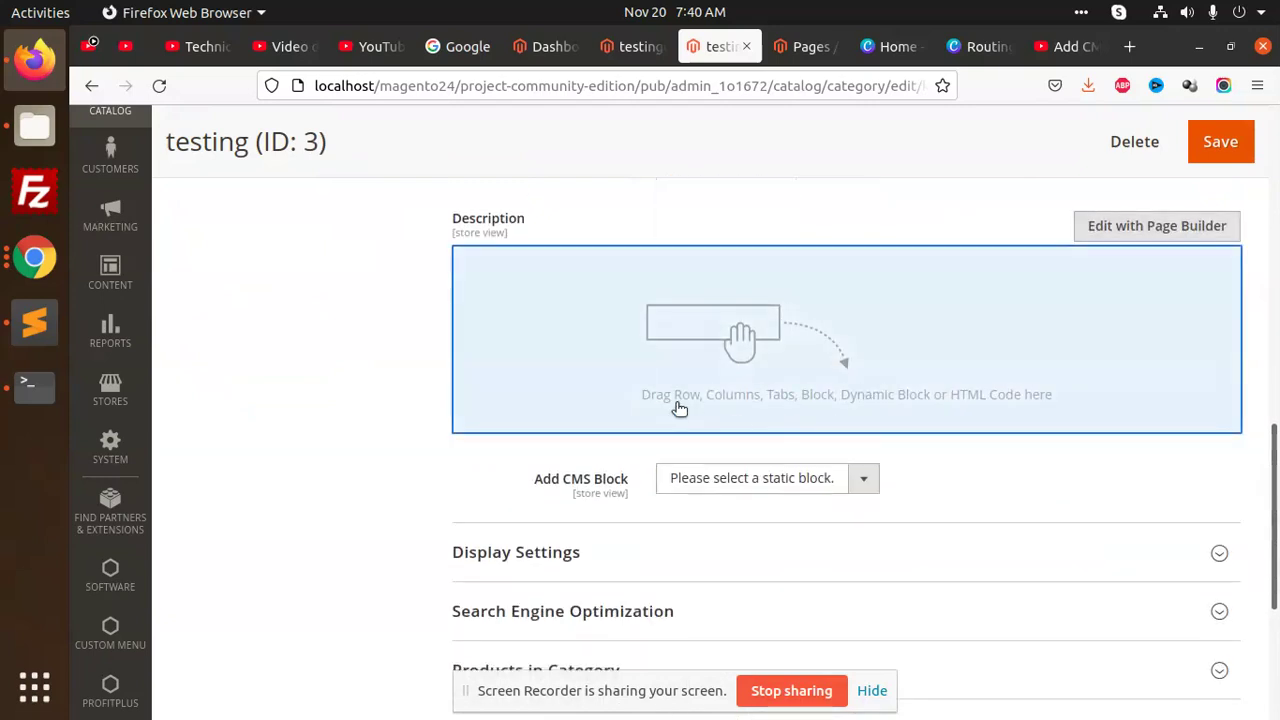
{"action": "scroll", "coordinate": [884, 428], "scroll_direction": "down", "scroll_amount": 2}
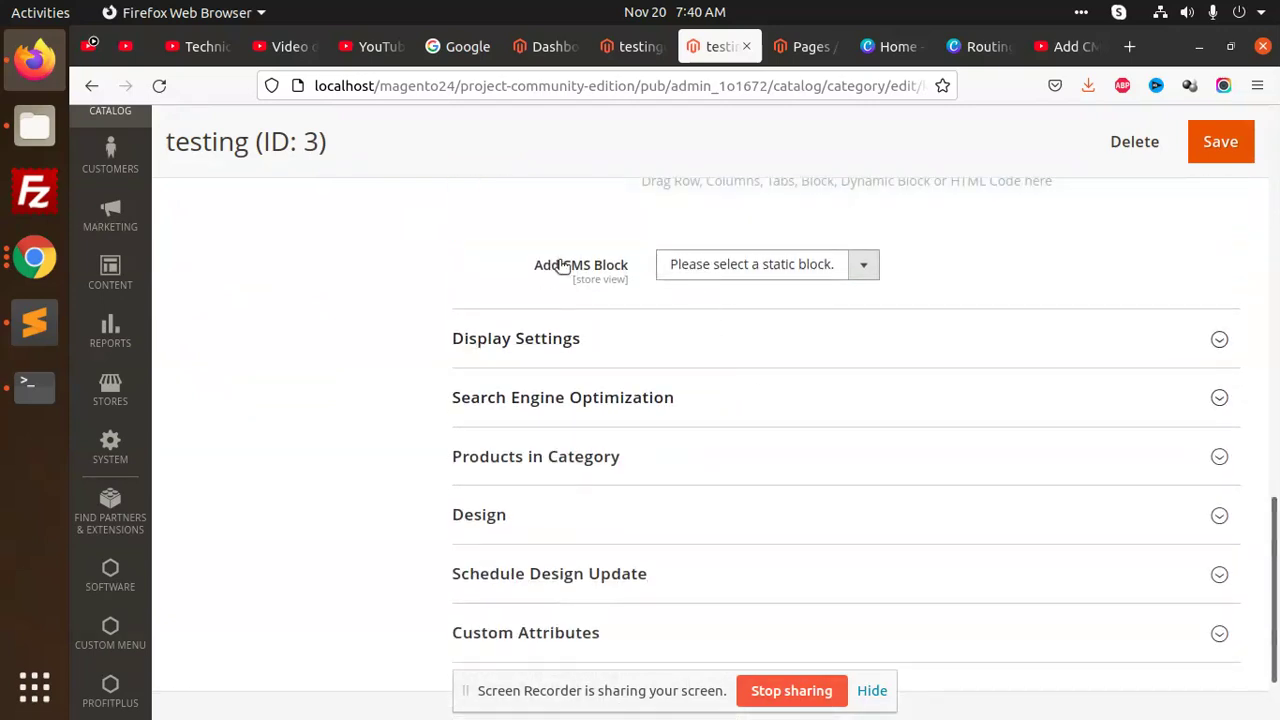
{"action": "left_click", "coordinate": [743, 264]}
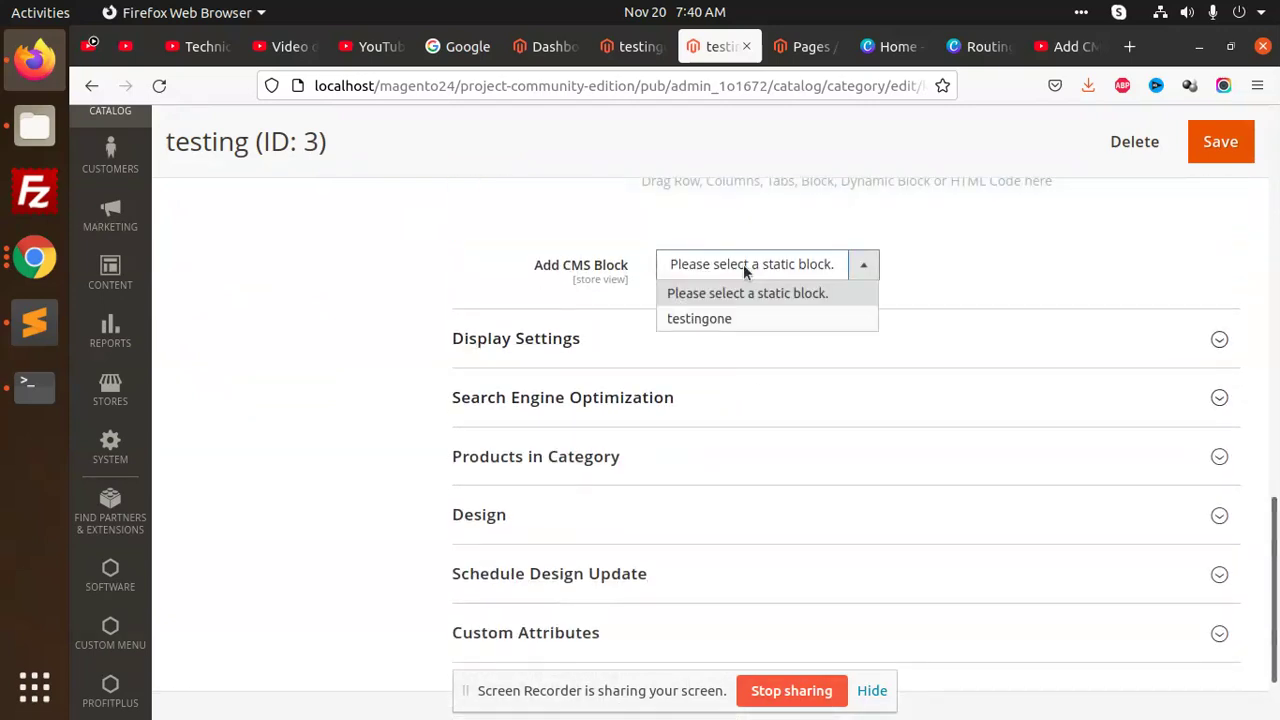
{"action": "left_click", "coordinate": [749, 318]}
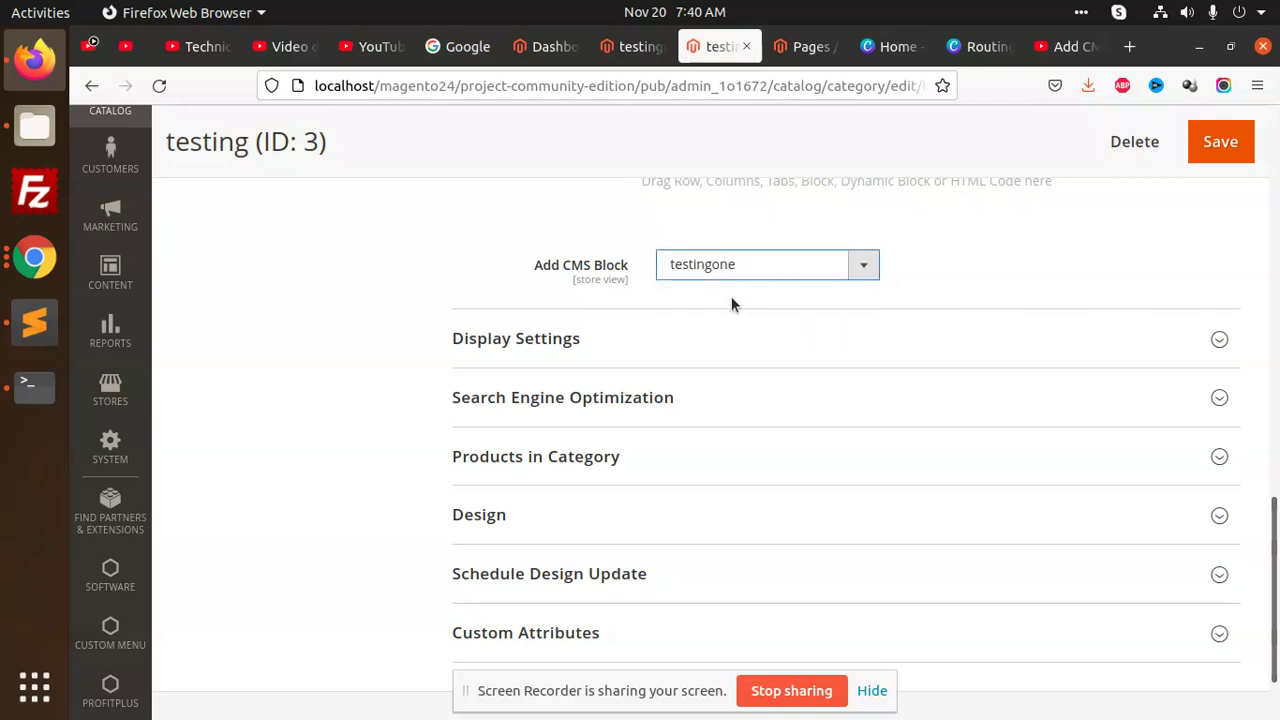
Step: Set Display Mode to 'Static block and products' and save the category
{"action": "left_click", "coordinate": [620, 341]}
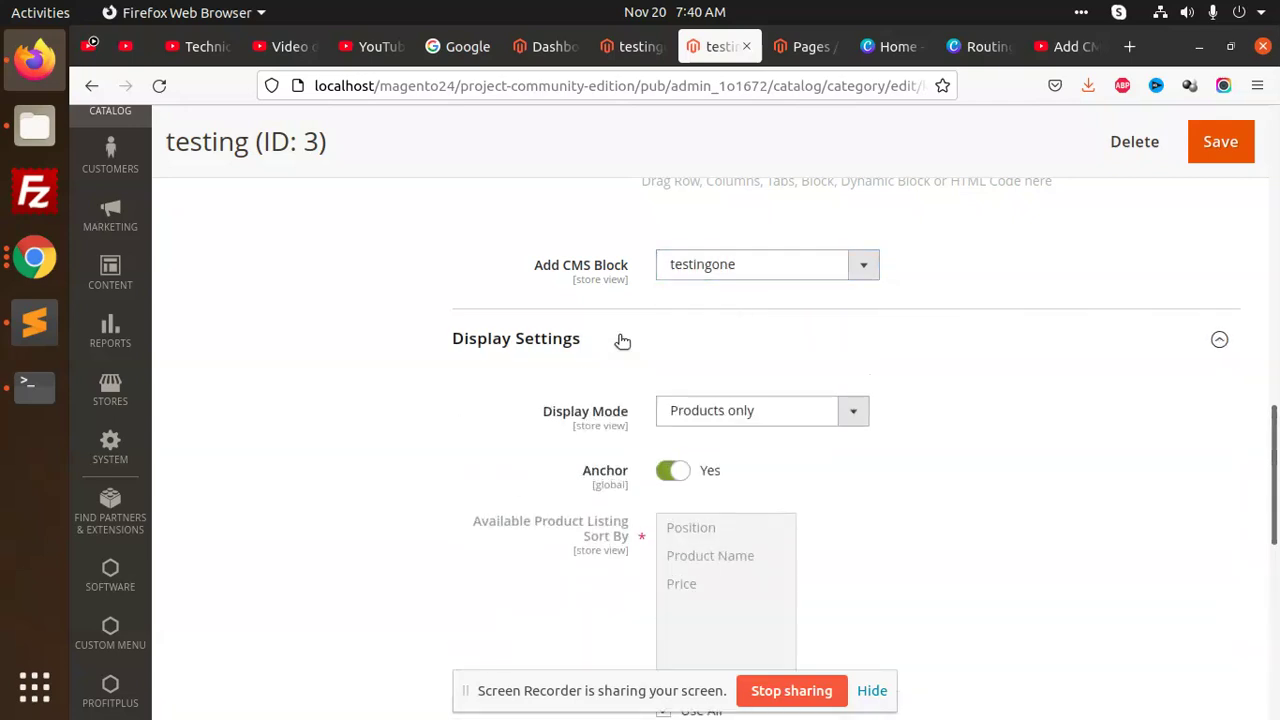
{"action": "left_click", "coordinate": [748, 411]}
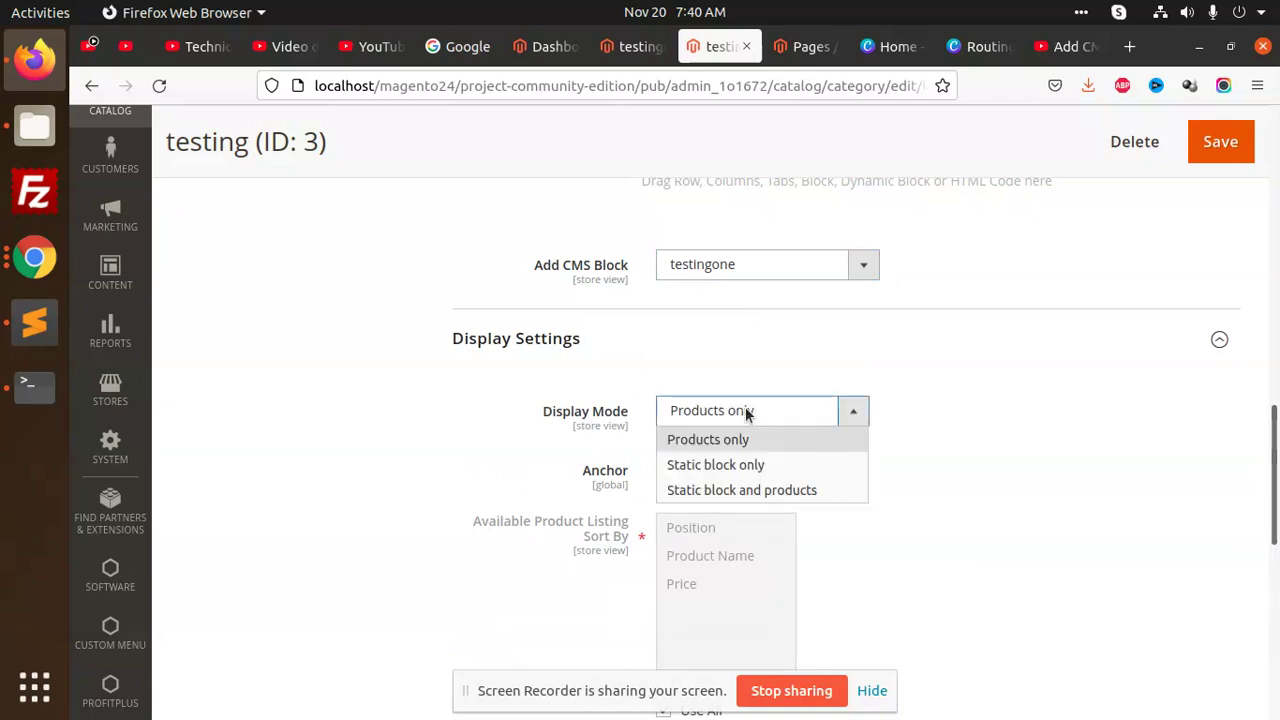
{"action": "left_click", "coordinate": [753, 491]}
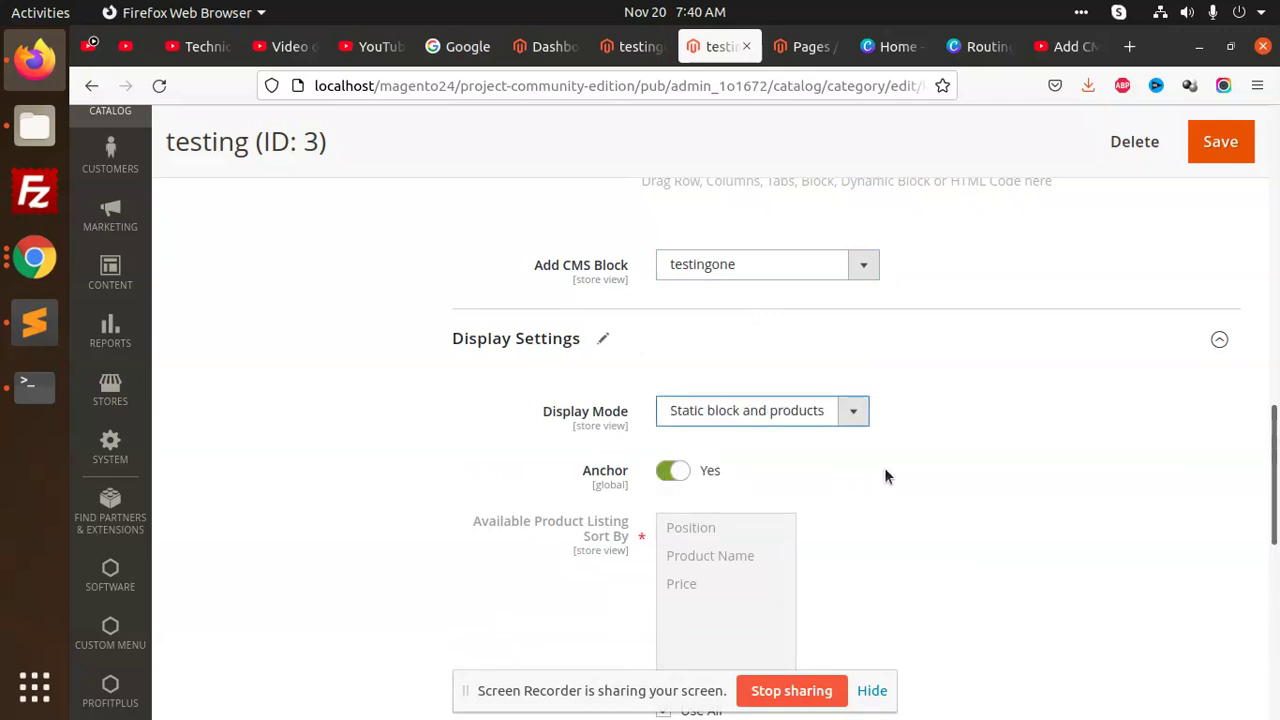
{"action": "scroll", "coordinate": [924, 452], "scroll_direction": "down", "scroll_amount": 2}
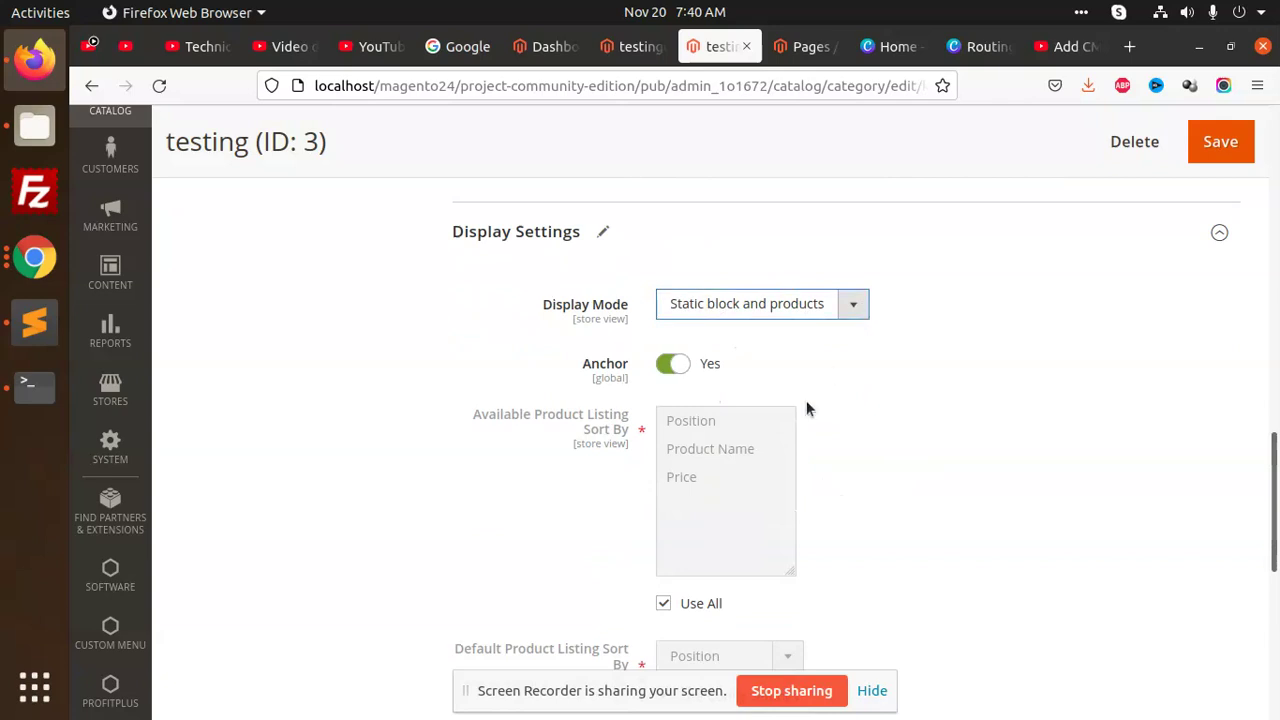
{"action": "scroll", "coordinate": [838, 389], "scroll_direction": "down", "scroll_amount": 6}
{"action": "left_click", "coordinate": [1218, 141]}
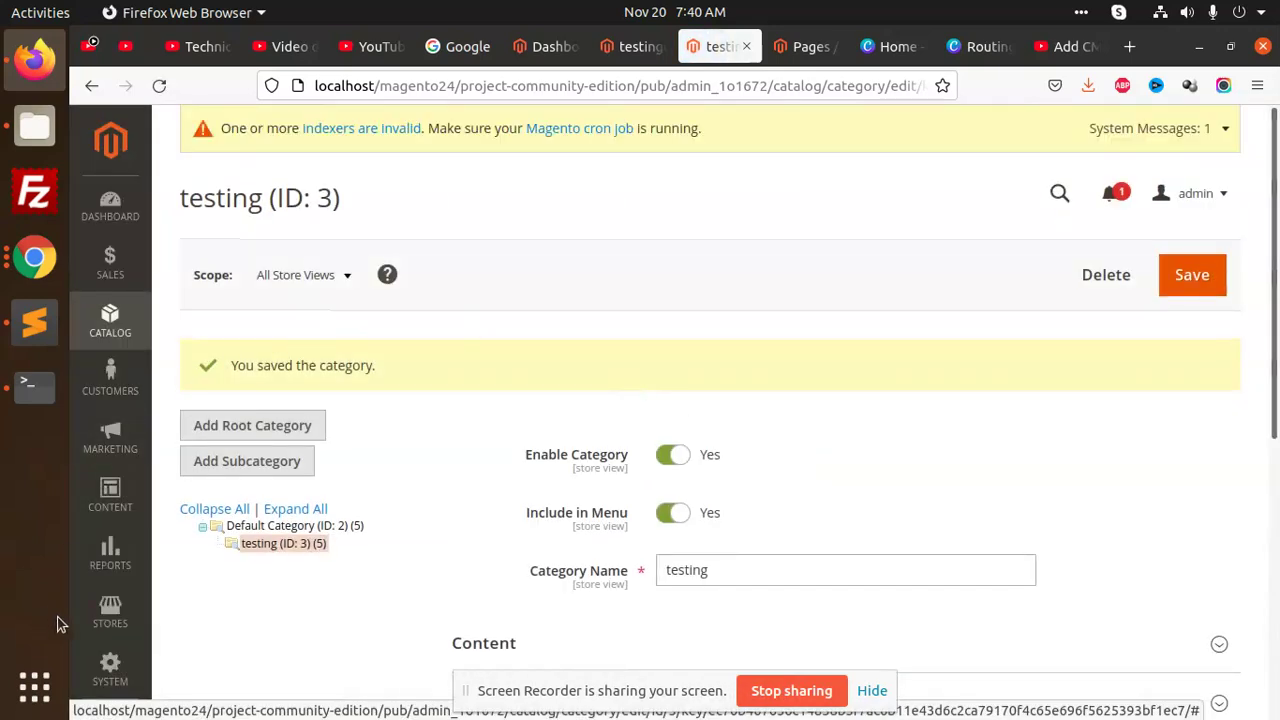
Step: Flush the Magento cache in System > Cache Management, then select the store's base URL
{"action": "left_click", "coordinate": [110, 610]}
{"action": "scroll", "coordinate": [208, 539], "scroll_direction": "down", "scroll_amount": 4}
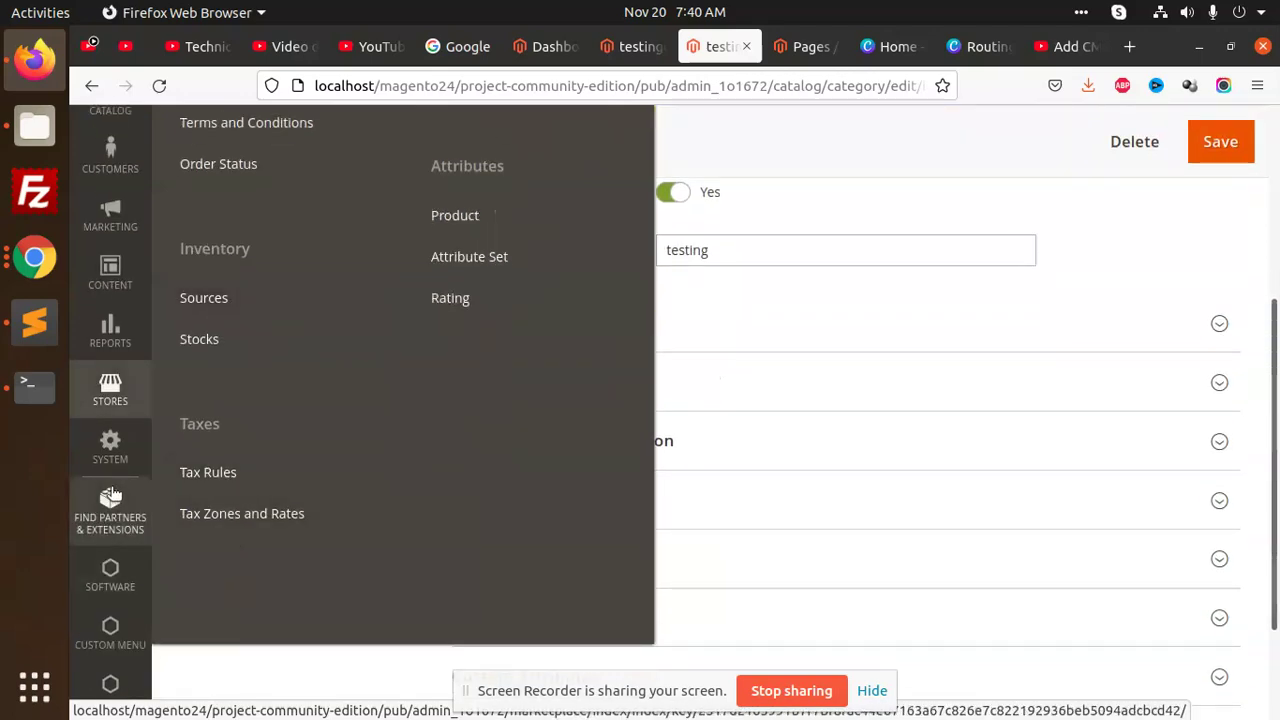
{"action": "left_click", "coordinate": [112, 445]}
{"action": "left_click", "coordinate": [220, 430]}
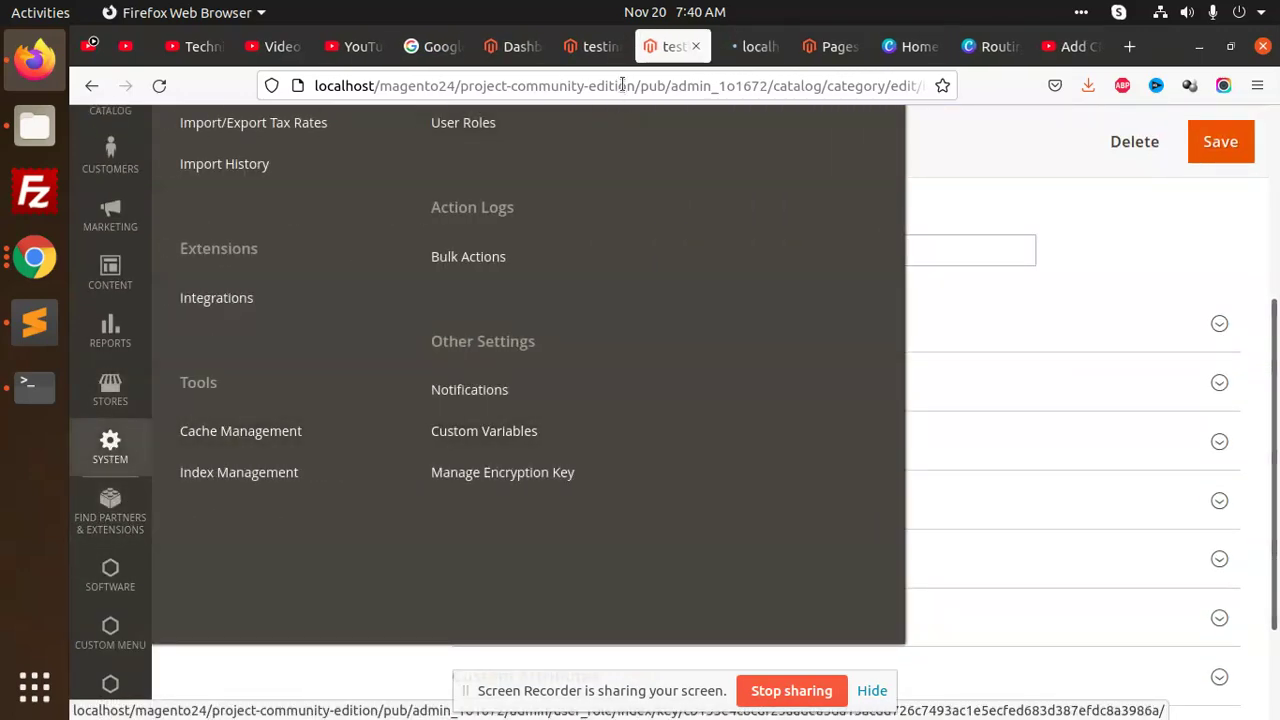
{"action": "left_click", "coordinate": [1076, 284]}
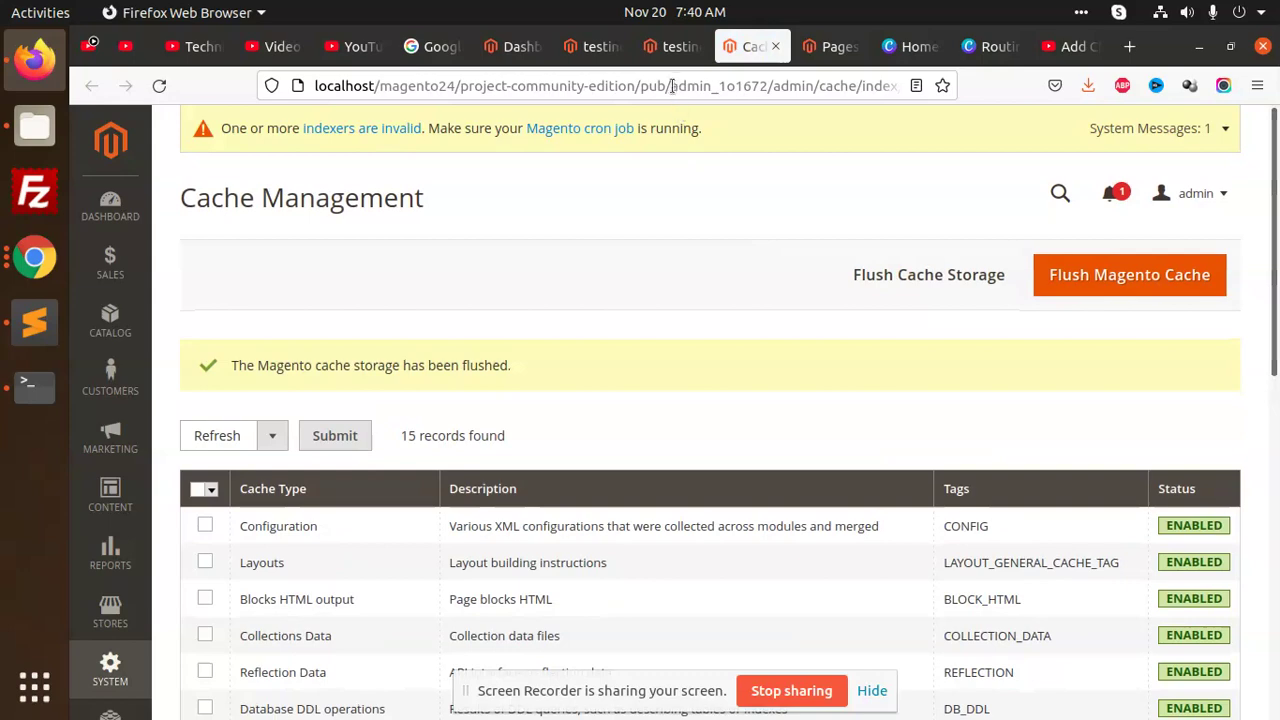
{"action": "left_click_drag", "start_coordinate": [671, 85], "coordinate": [241, 84]}
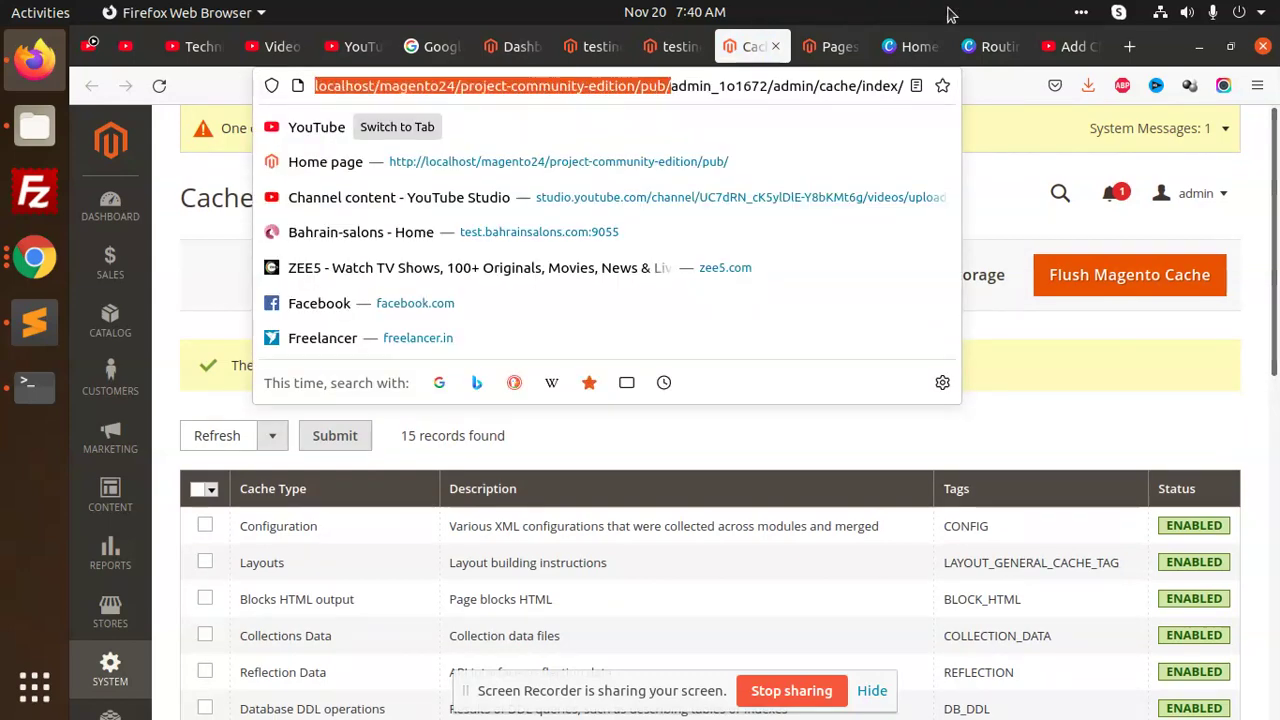
Step: Open the storefront's testing category and check the two-image banner above its products
{"action": "left_click", "coordinate": [1127, 47]}
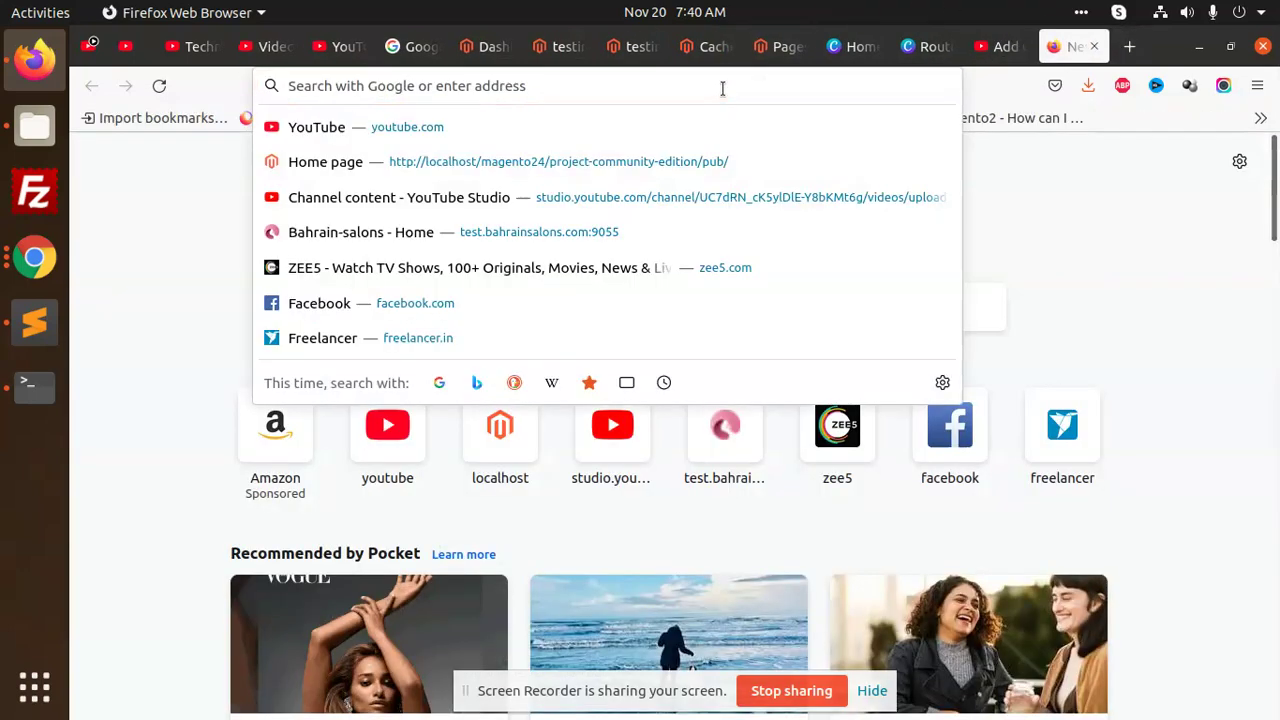
{"action": "type", "text": "http://localhost/magento24/project-community-edition/pub/"}
{"action": "key", "text": "Return"}
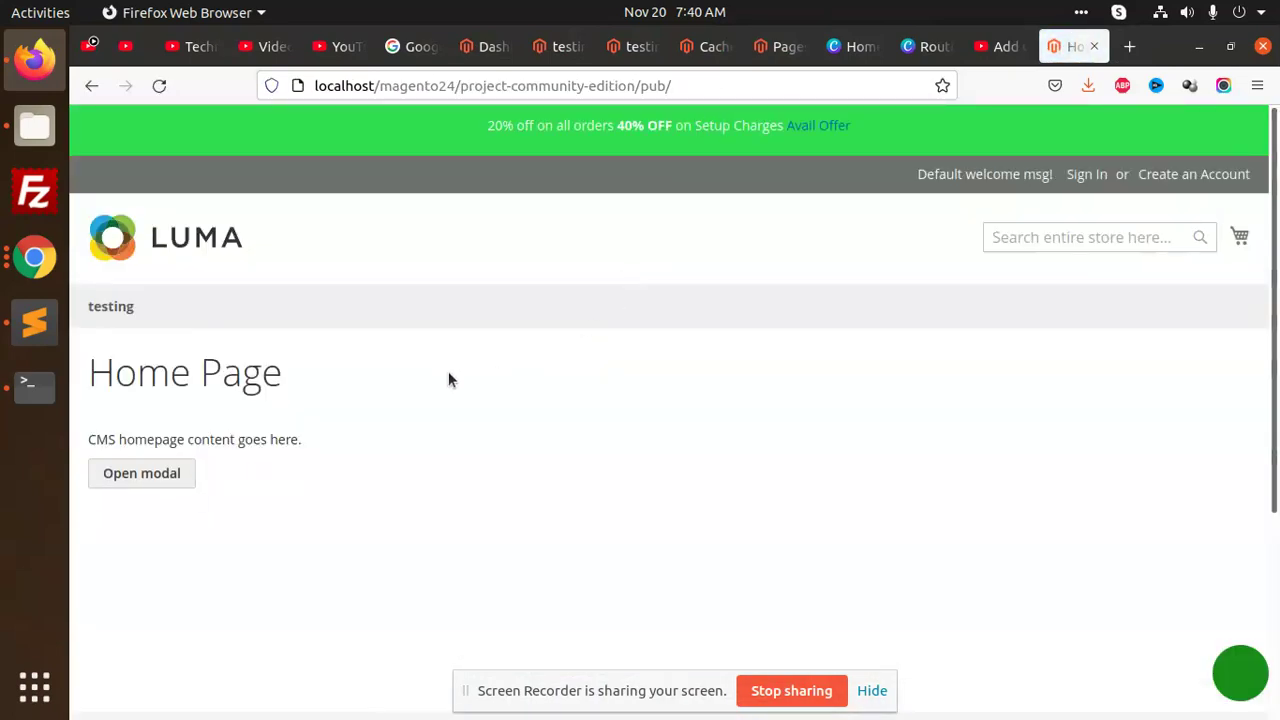
{"action": "left_click", "coordinate": [143, 320]}
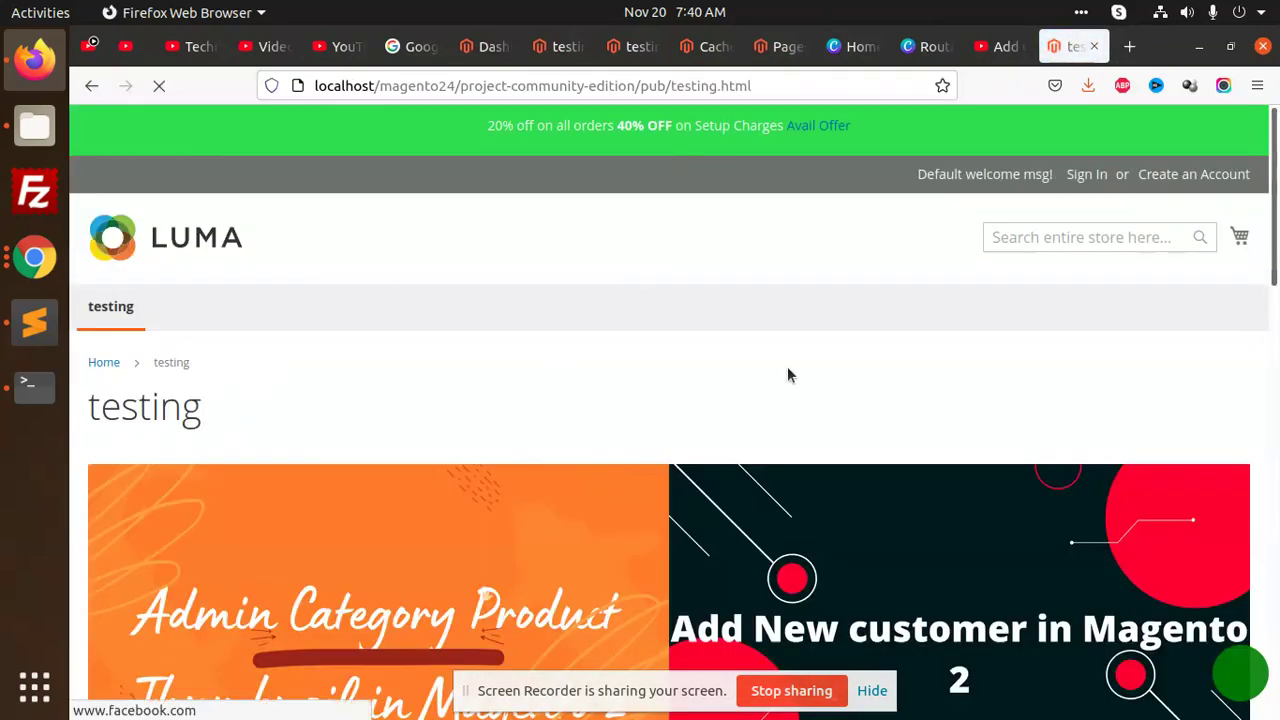
{"action": "scroll", "coordinate": [262, 377], "scroll_direction": "down", "scroll_amount": 3}
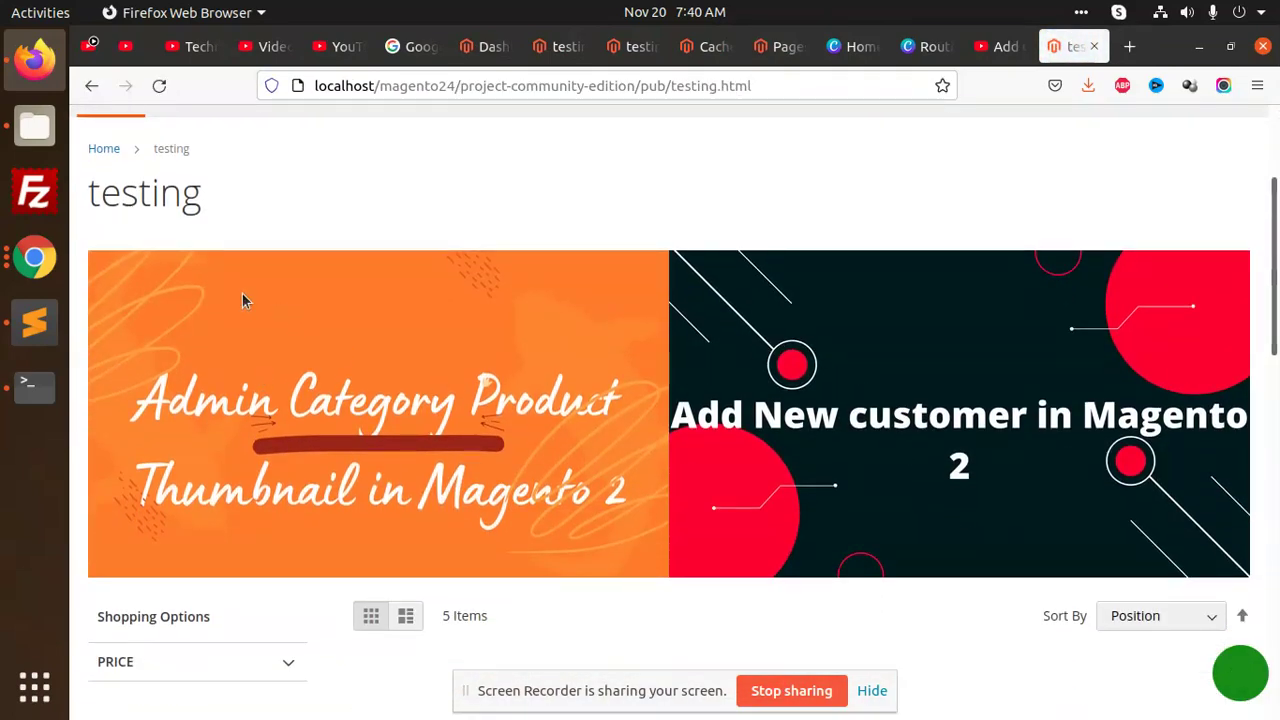
{"action": "scroll", "coordinate": [1020, 340], "scroll_direction": "down", "scroll_amount": 1}
{"action": "scroll", "coordinate": [1021, 341], "scroll_direction": "down", "scroll_amount": 2}
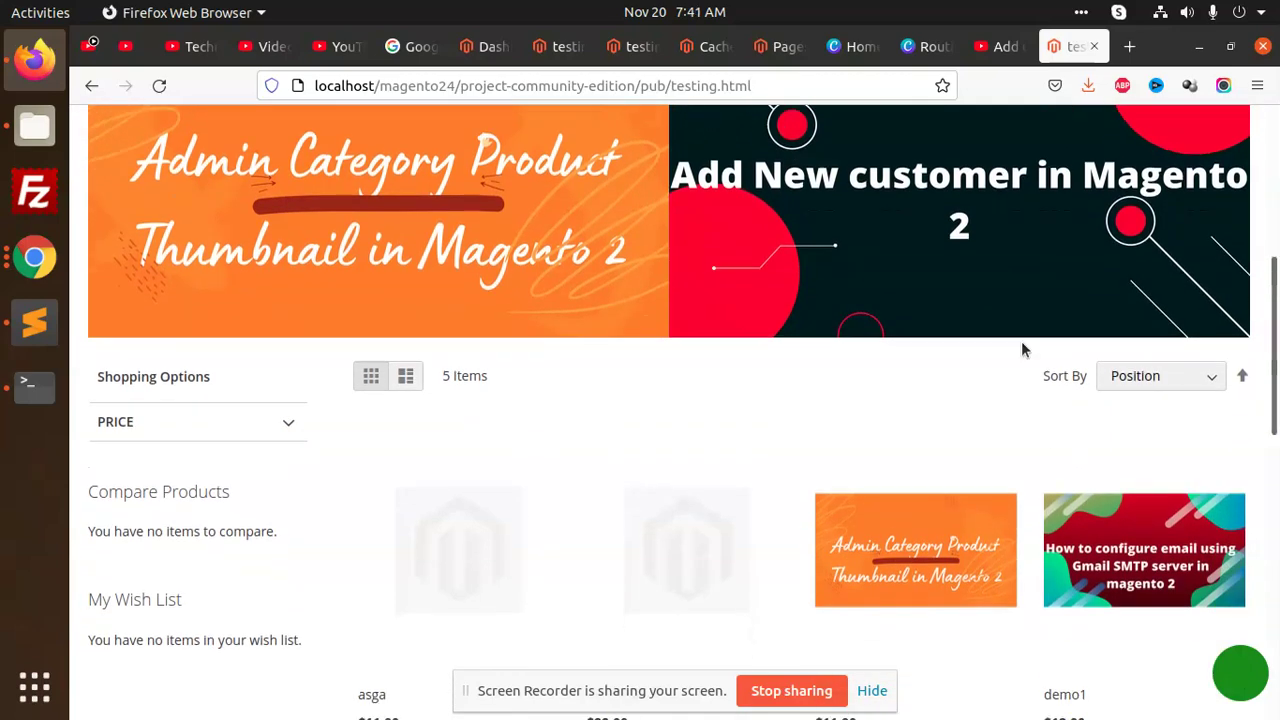
{"action": "scroll", "coordinate": [680, 449], "scroll_direction": "down", "scroll_amount": 3}
{"action": "scroll", "coordinate": [607, 449], "scroll_direction": "down", "scroll_amount": 3}
{"action": "scroll", "coordinate": [665, 434], "scroll_direction": "down", "scroll_amount": 2}
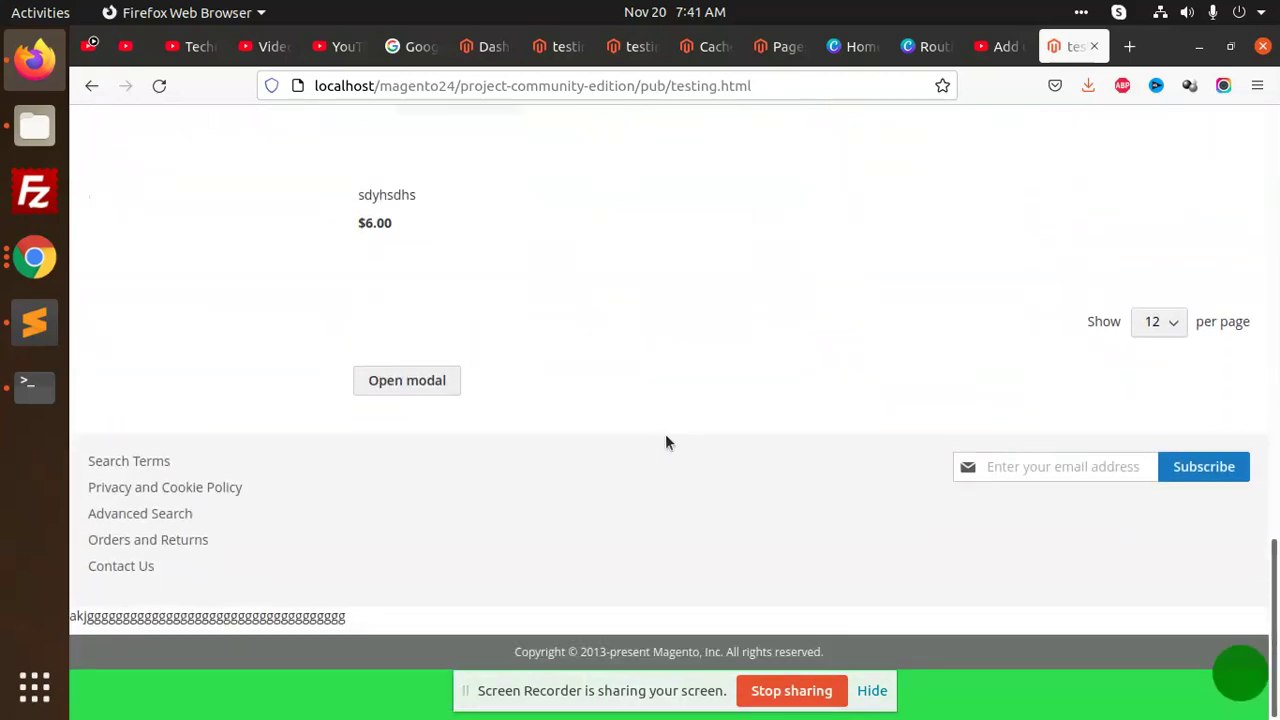
{"action": "scroll", "coordinate": [667, 433], "scroll_direction": "up", "scroll_amount": 4}
{"action": "scroll", "coordinate": [667, 433], "scroll_direction": "up", "scroll_amount": 5}
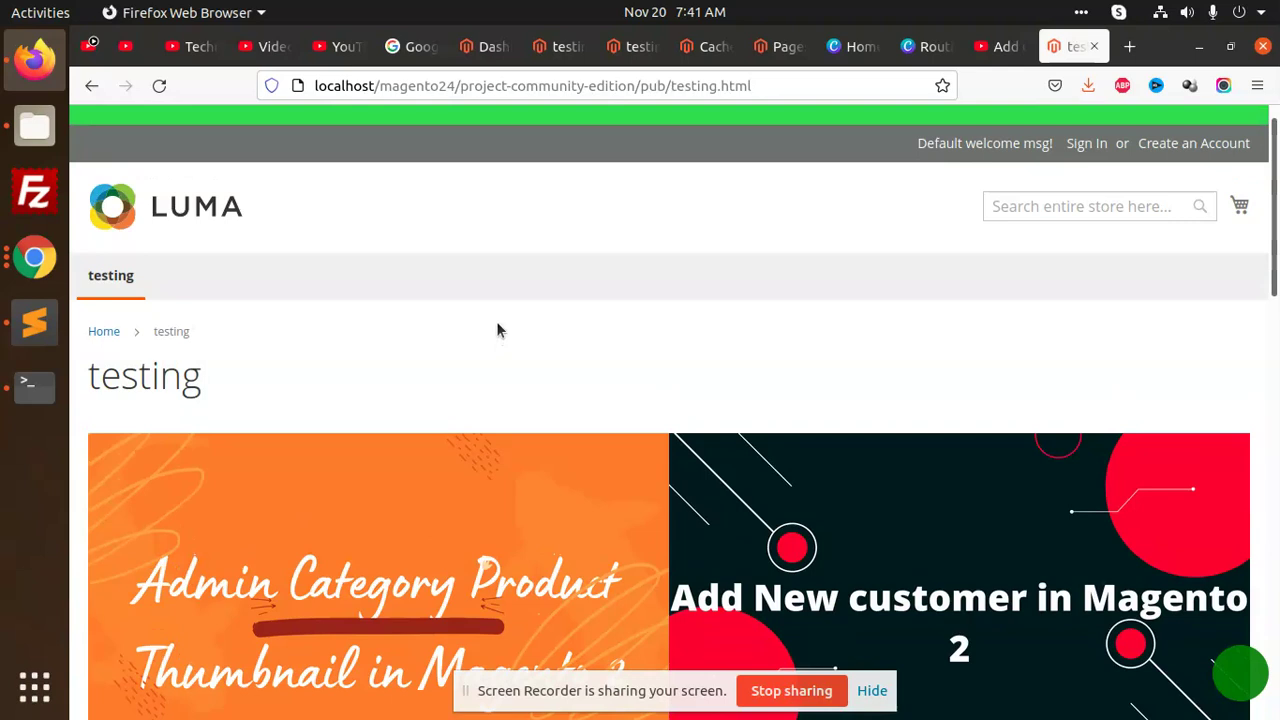